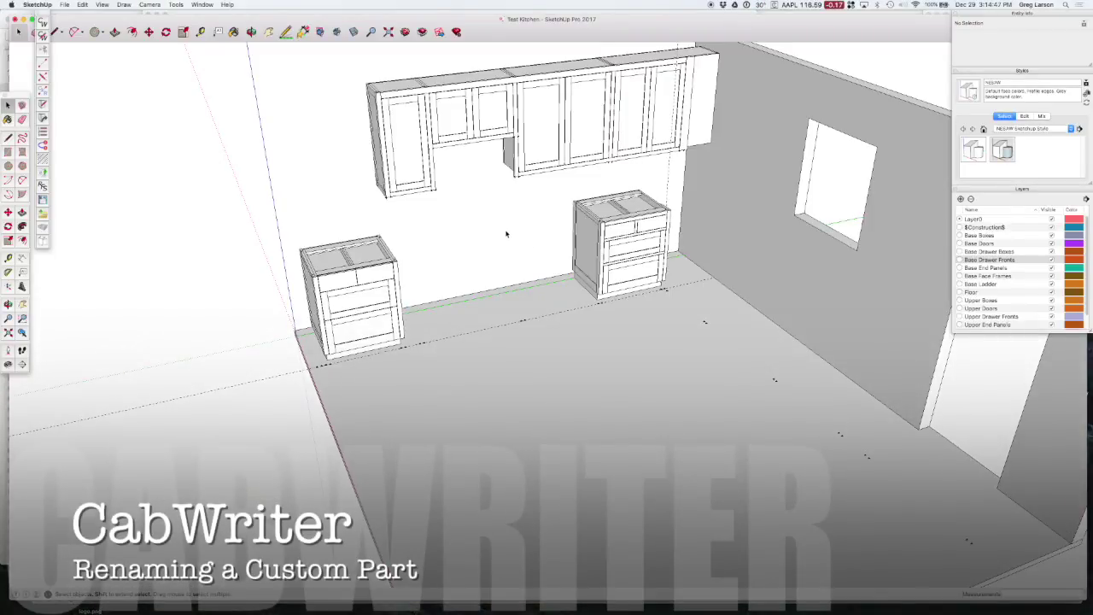
# Step: Zoom and orbit down to a closer, lower view of the upper cabinets and left end panel
pyautogui.scroll(-5, 507, 235)
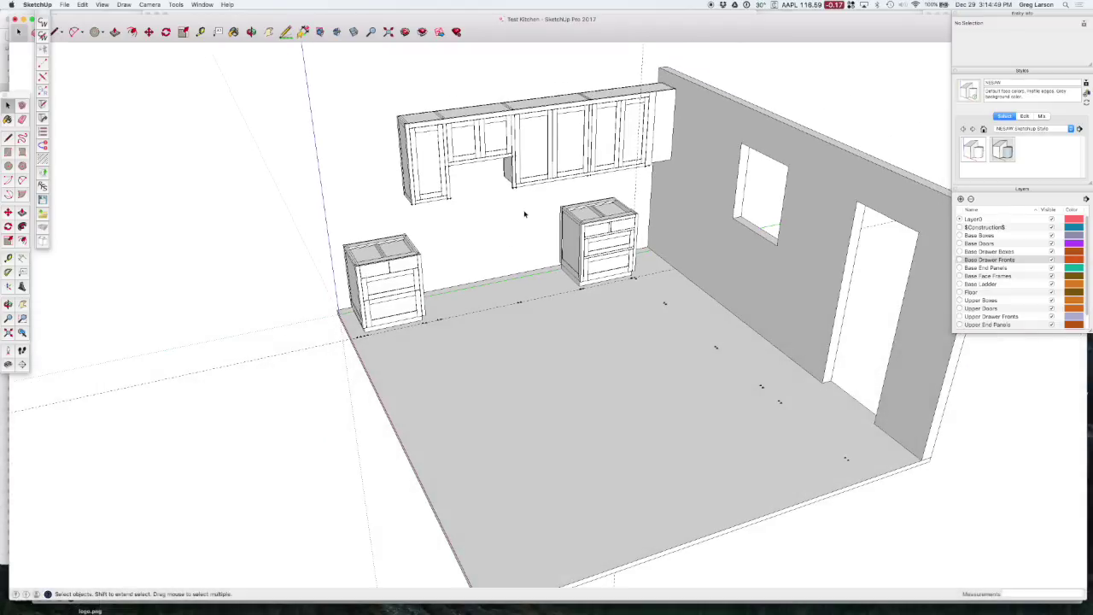
pyautogui.moveTo(501, 215); pyautogui.dragTo(549, 209, button='middle')
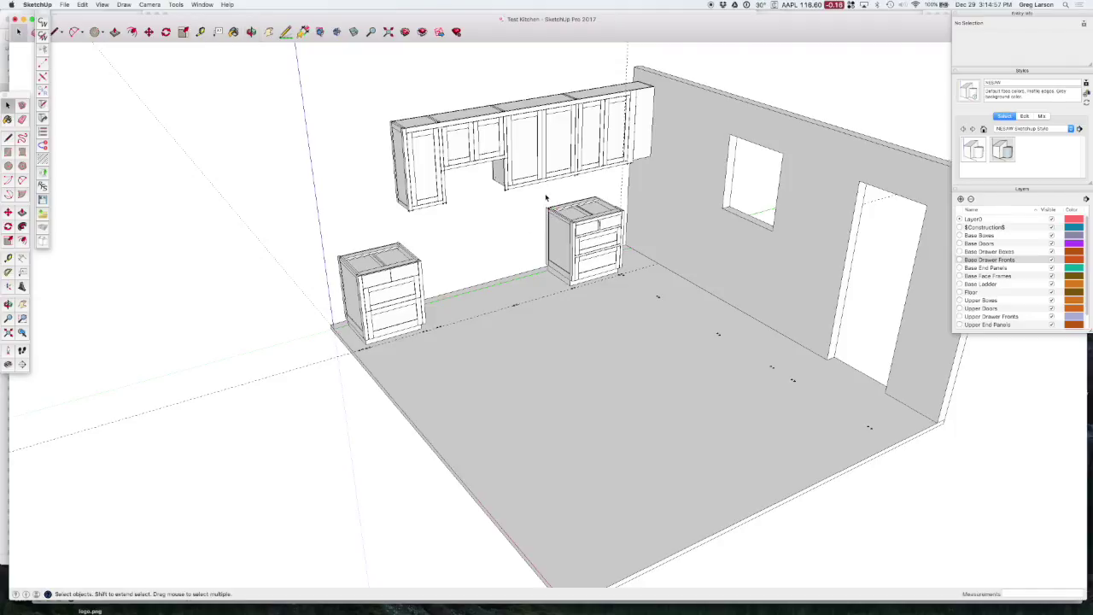
pyautogui.scroll(5, 549, 201)
pyautogui.moveTo(555, 176); pyautogui.dragTo(636, 149, button='middle')
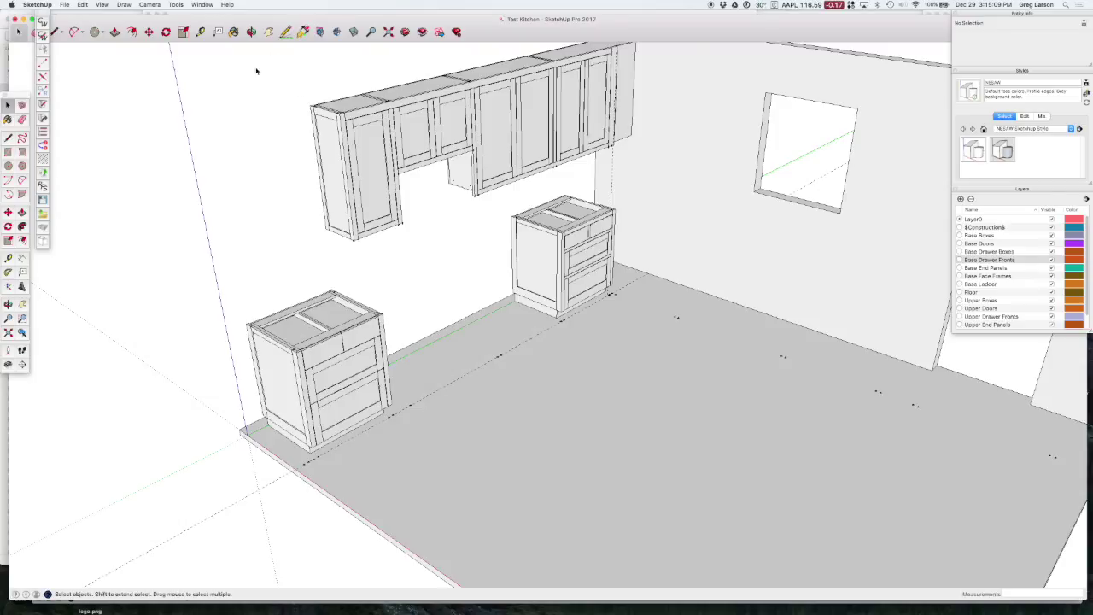
pyautogui.click(349, 158)
pyautogui.click(208, 5)
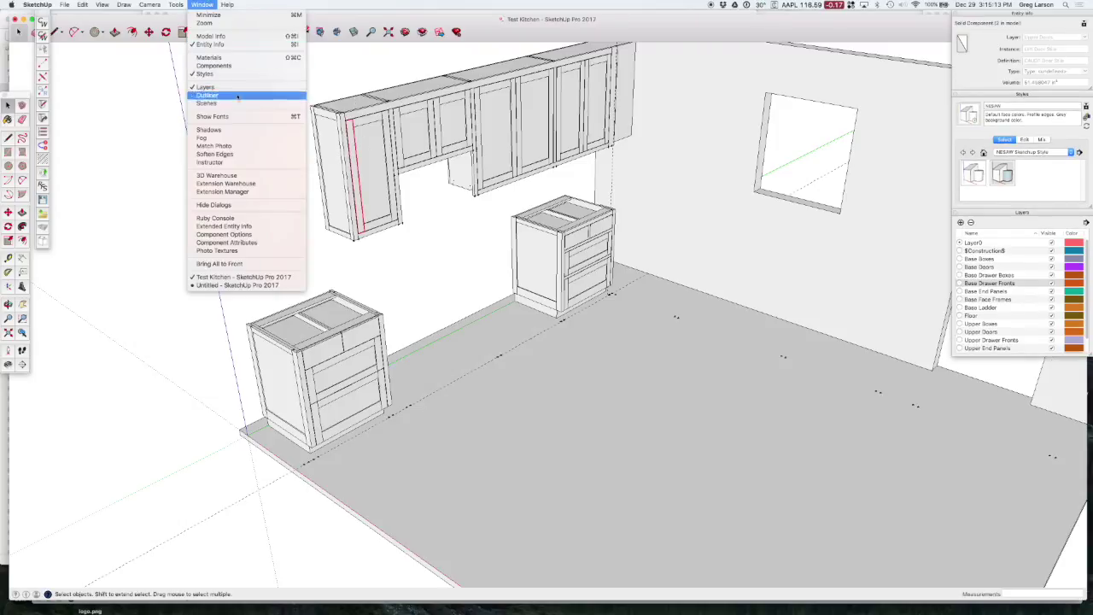
pyautogui.click(256, 227)
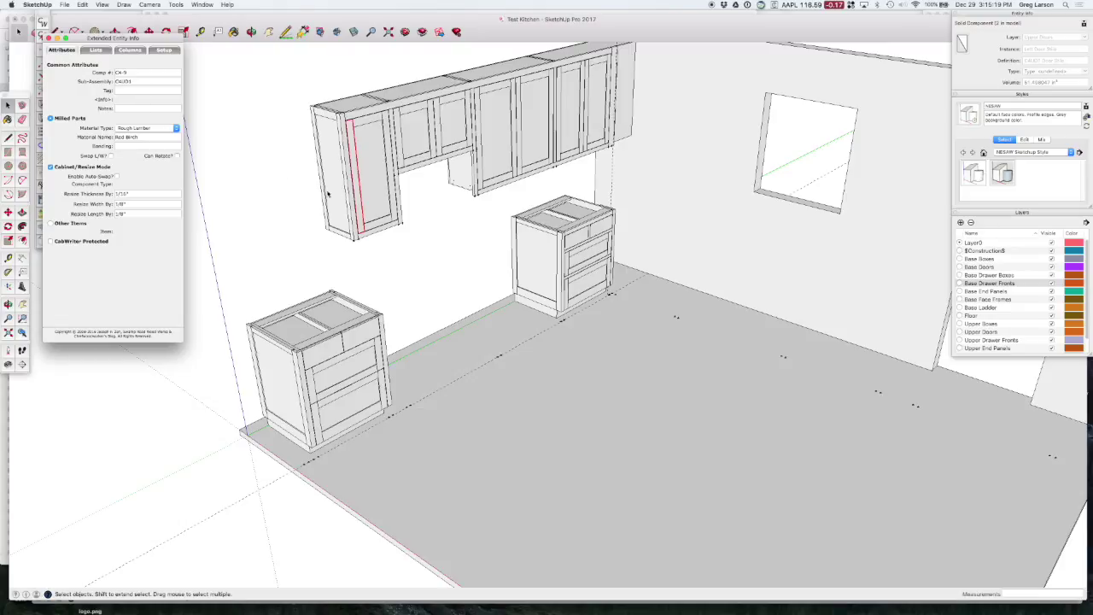
pyautogui.click(459, 178)
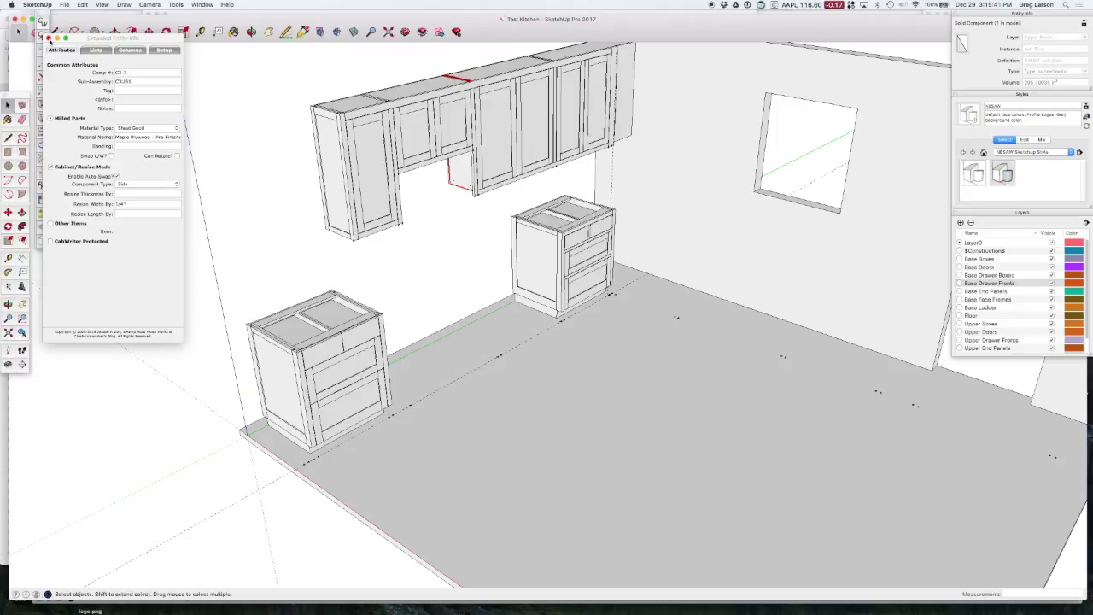
pyautogui.click(49, 38)
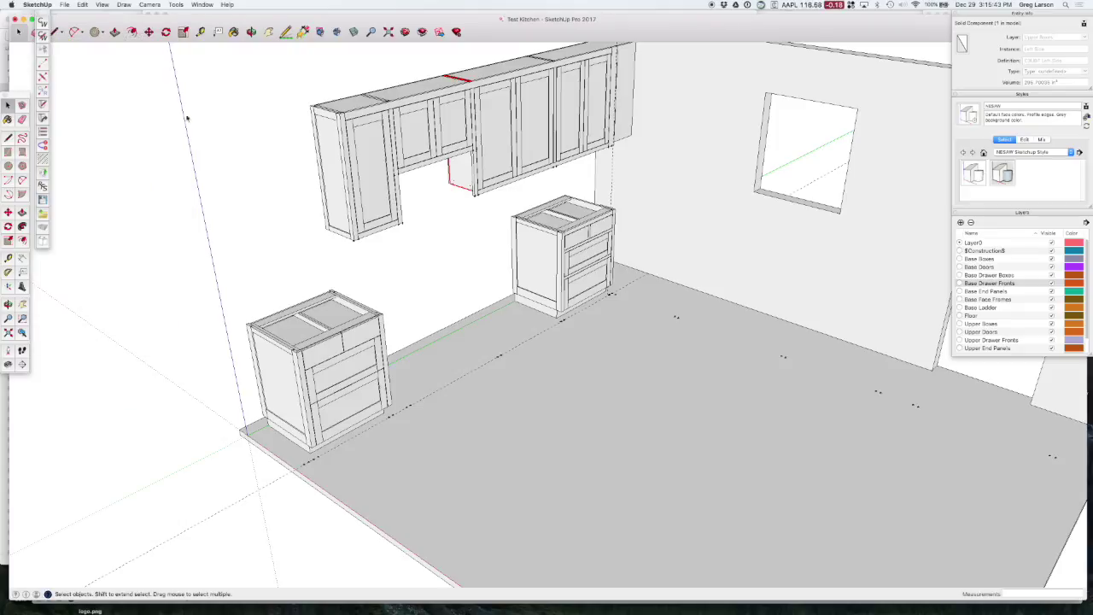
pyautogui.click(442, 185)
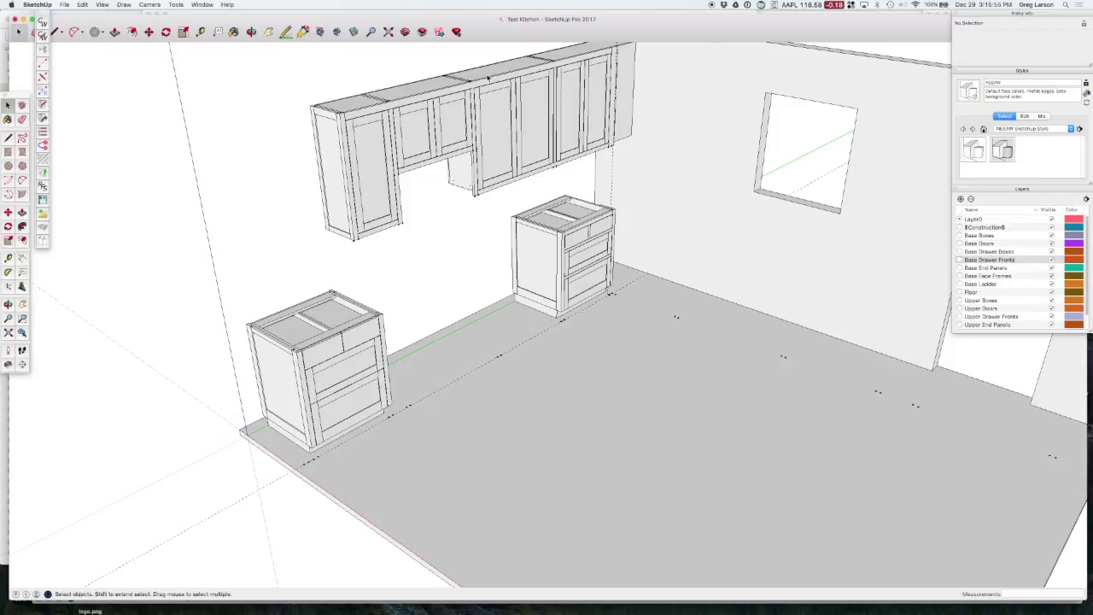
# Step: Hide the Walls layer and orbit to a low frontal view under the upper cabinets' gap
pyautogui.scroll(3, 482, 85)
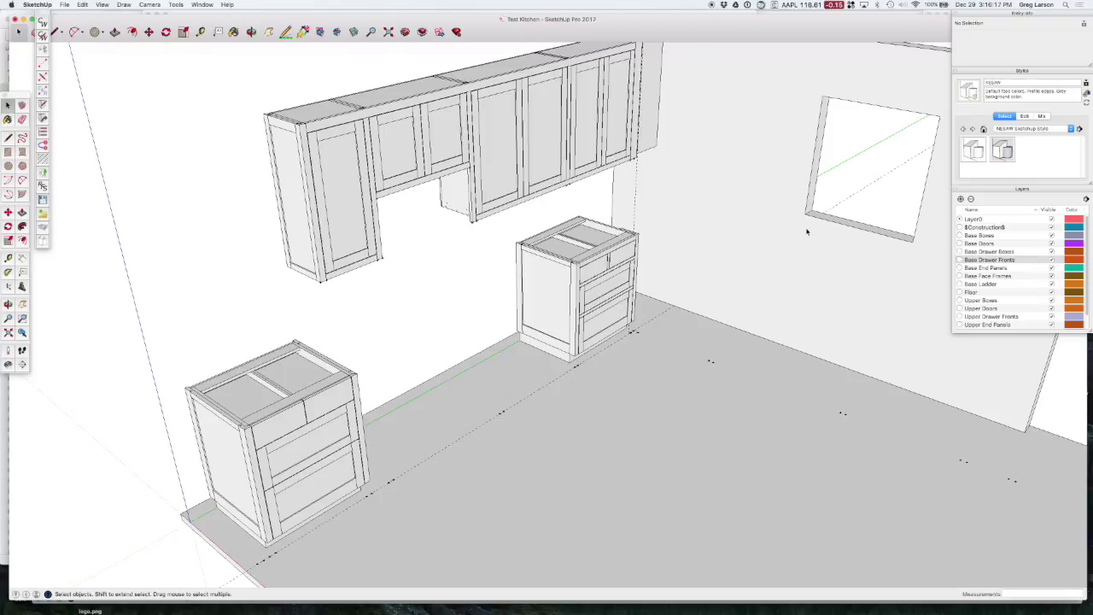
pyautogui.scroll(-2, 1071, 309)
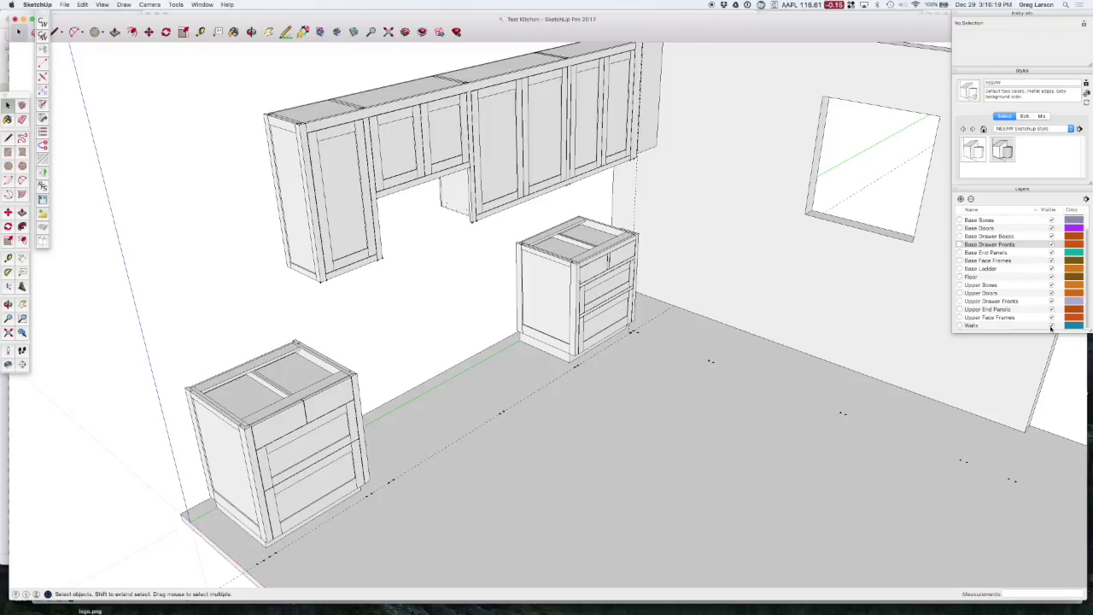
pyautogui.click(1051, 325)
pyautogui.moveTo(439, 220); pyautogui.dragTo(790, 119, button='middle')
pyautogui.scroll(4, 582, 159)
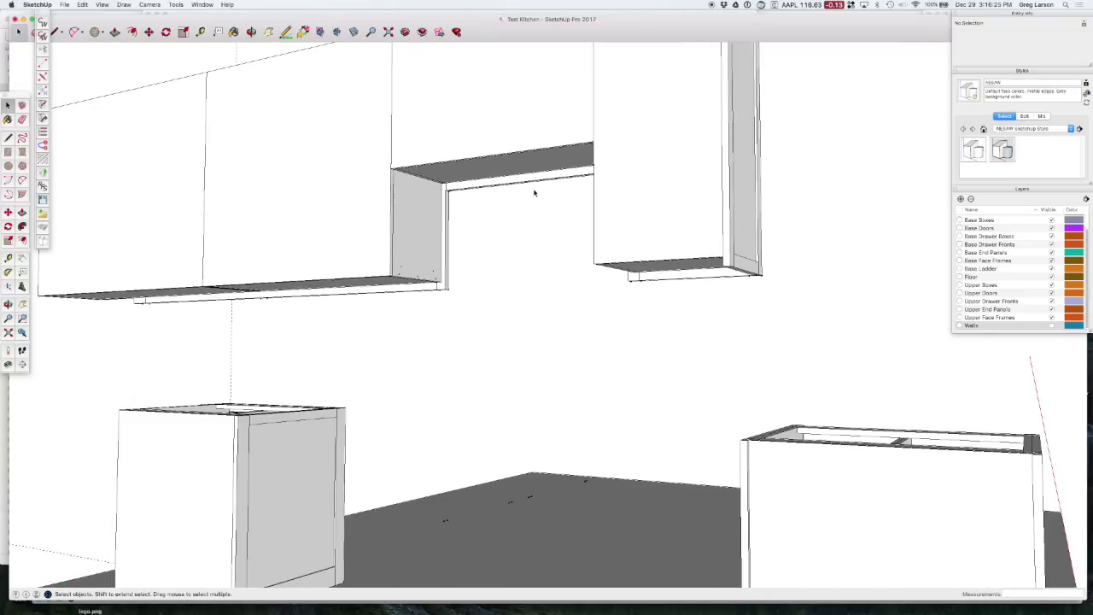
pyautogui.moveTo(498, 231); pyautogui.dragTo(439, 207, button='middle')
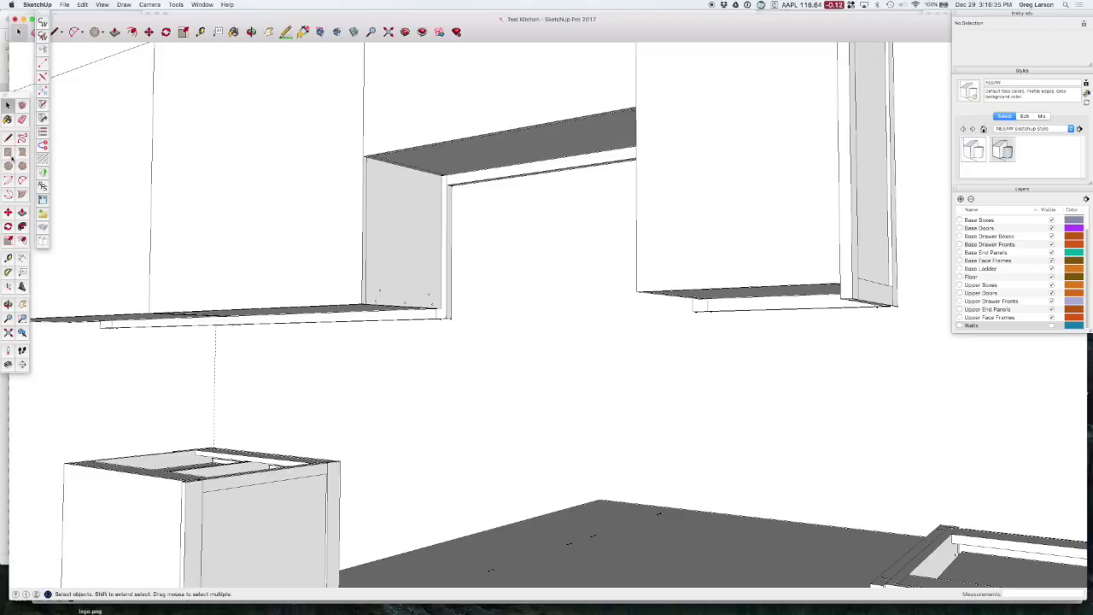
# Step: Draw a rectangle on the left upper cabinet's exposed side and push it out 3/4 inch
pyautogui.click(8, 153)
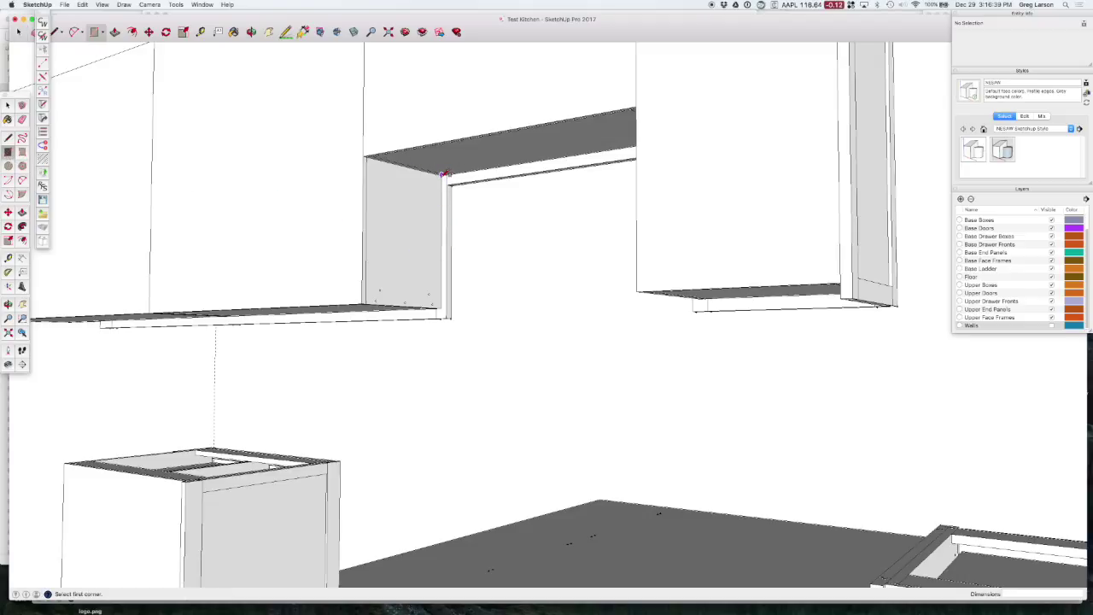
pyautogui.click(444, 175)
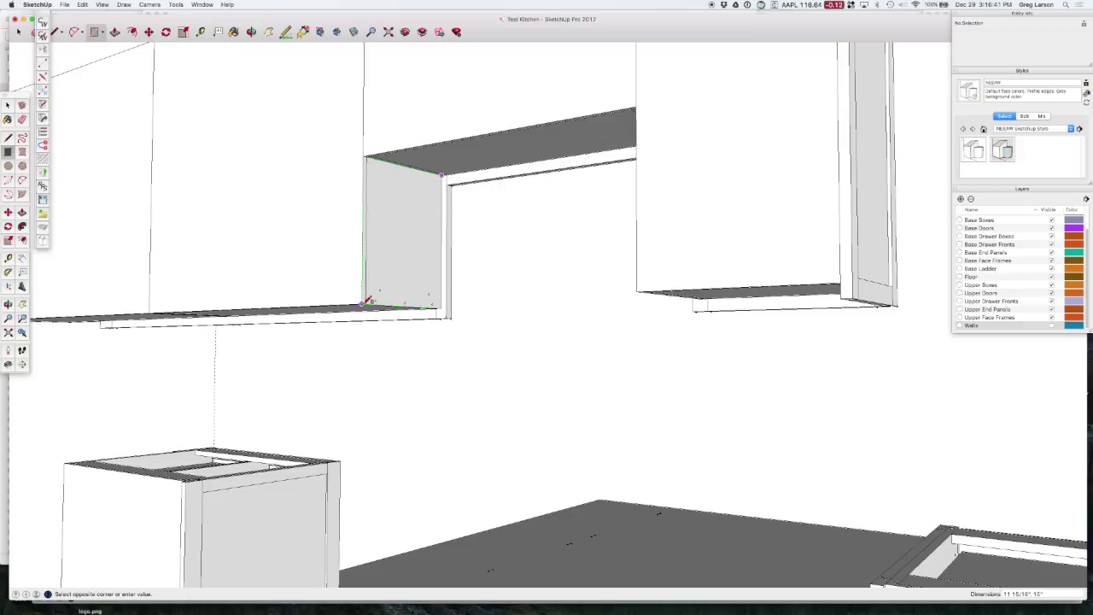
pyautogui.click(368, 300)
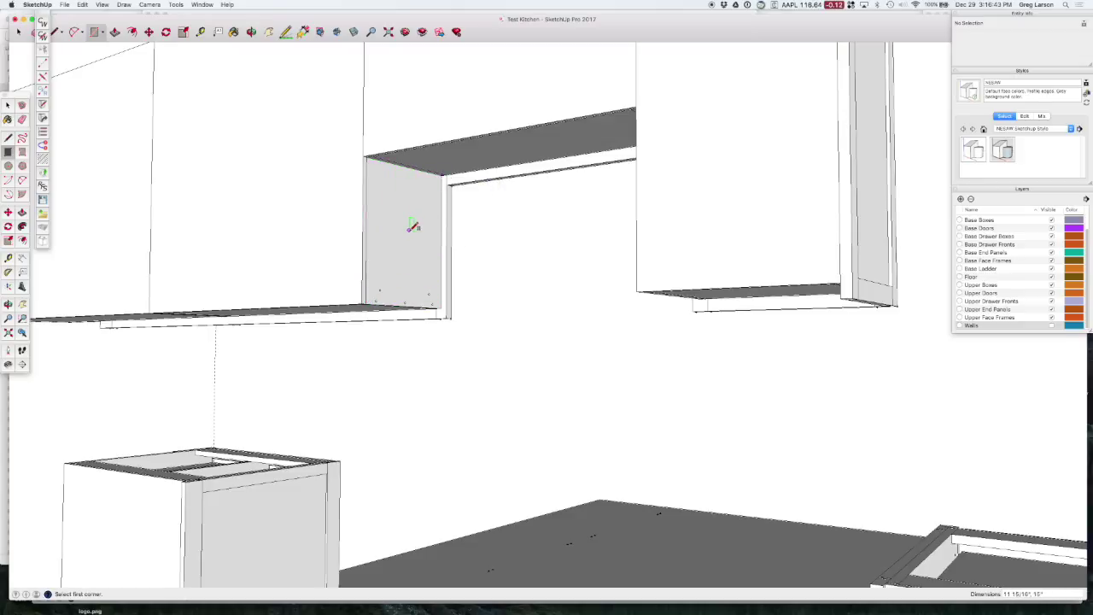
pyautogui.press('p')
pyautogui.click(394, 231)
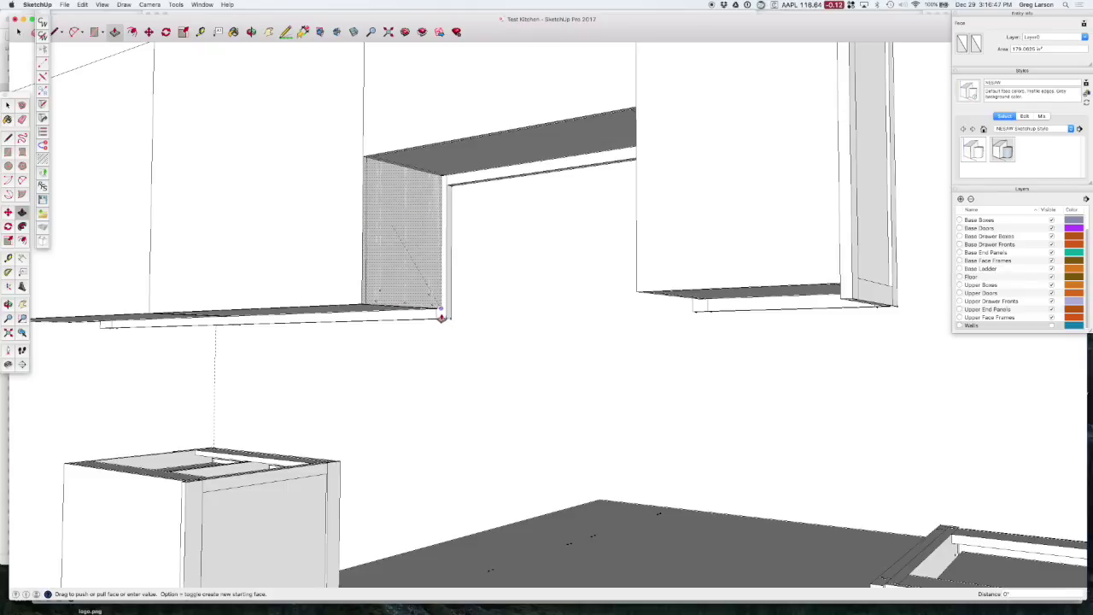
pyautogui.click(445, 313)
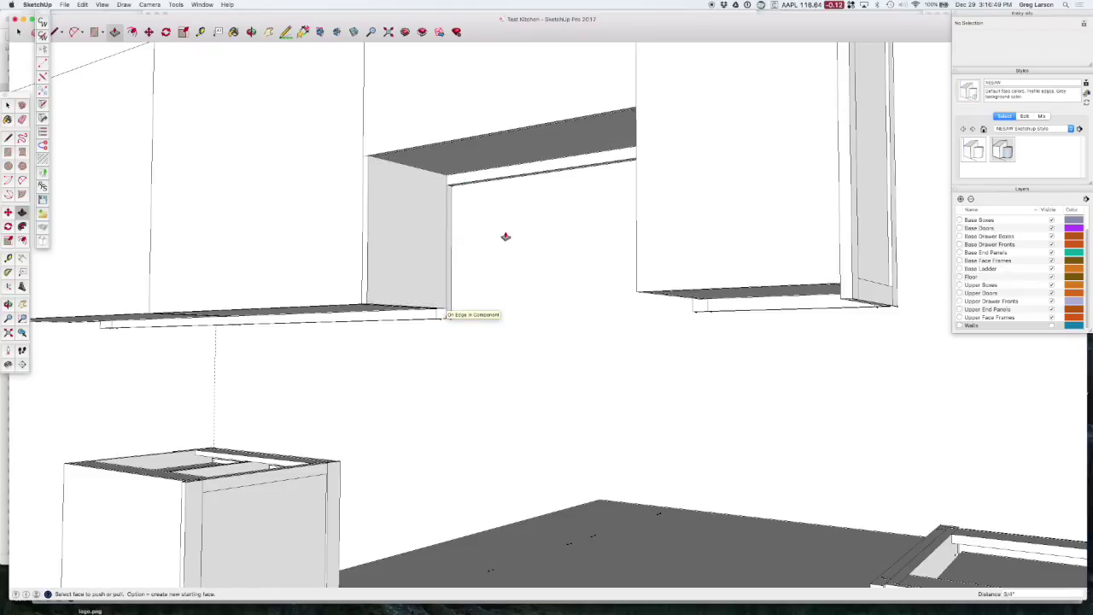
pyautogui.press('space')
pyautogui.click(397, 238)
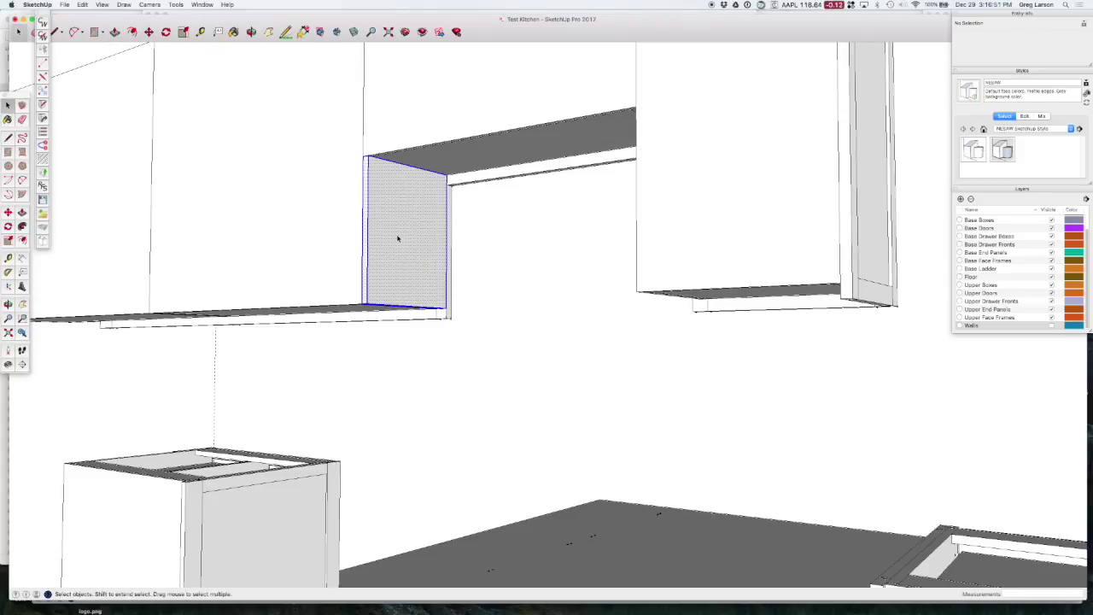
pyautogui.rightClick(397, 238)
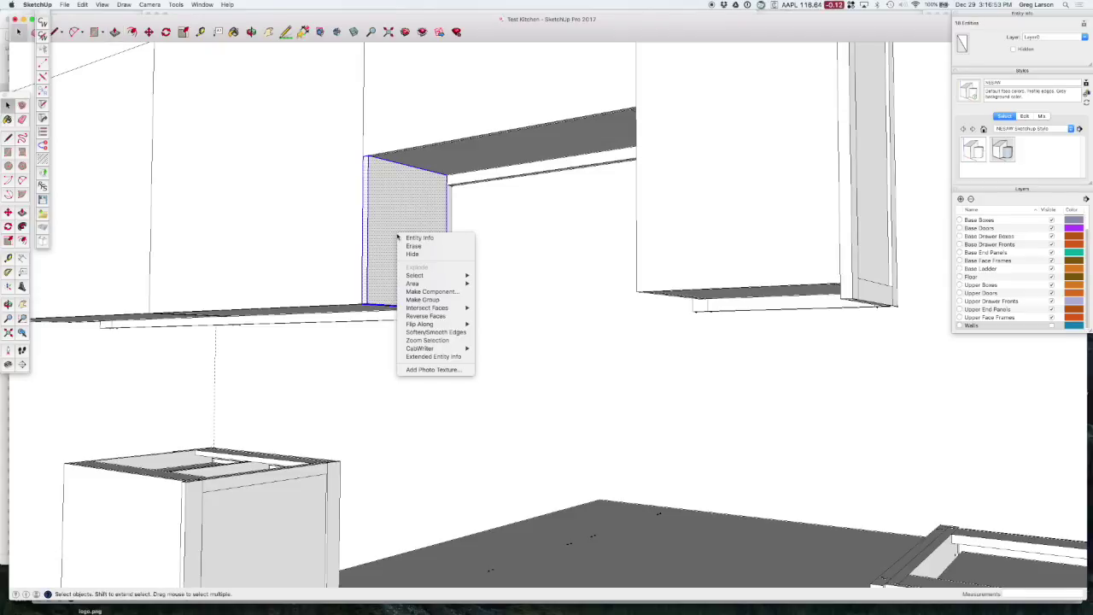
# Step: Make the selected panel geometry a component with the definition name 'Filler Panel'
pyautogui.click(423, 299)
pyautogui.press('g')
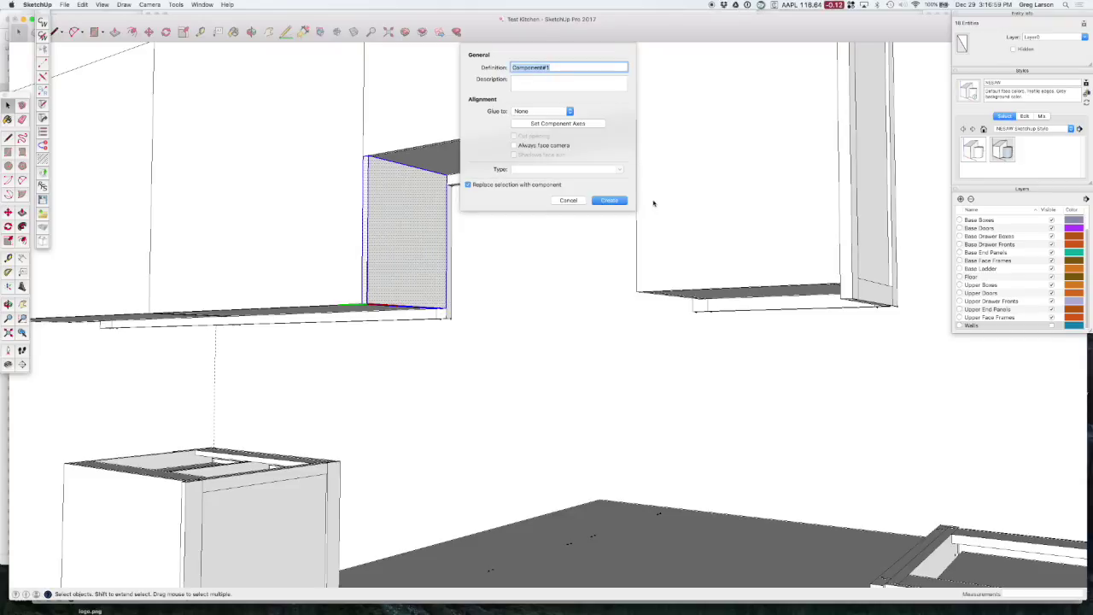
pyautogui.write('Filler Panel')
pyautogui.press('Return')
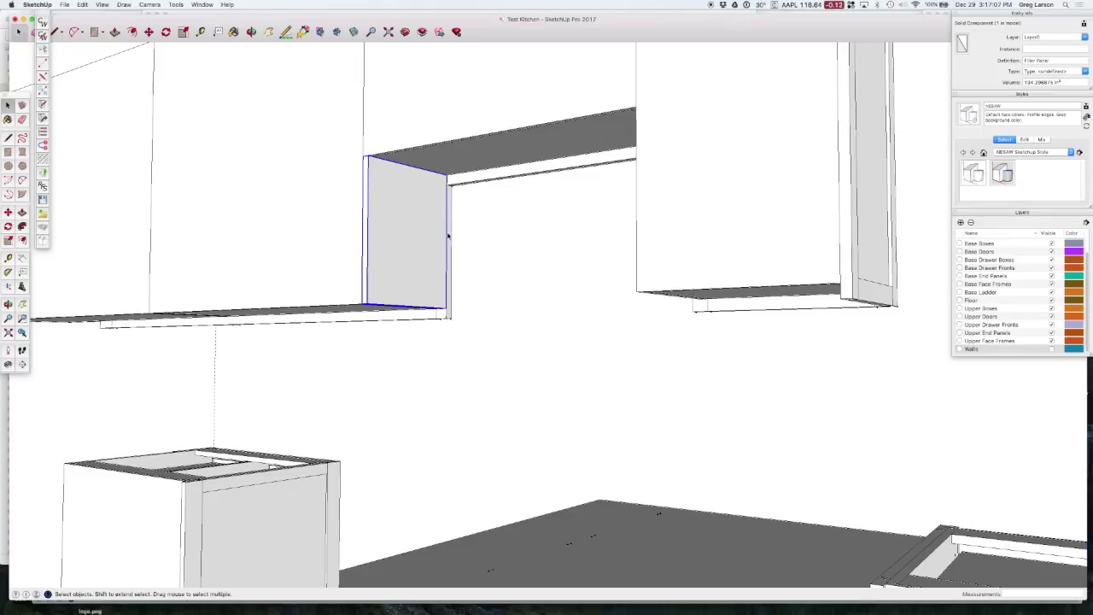
pyautogui.click(202, 4)
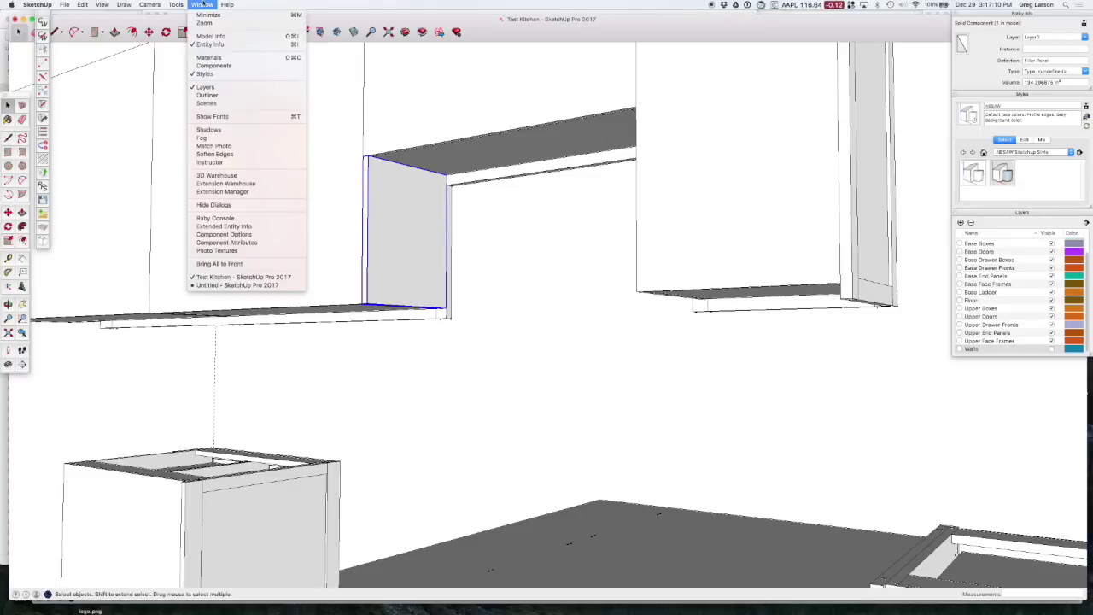
# Step: Check the Filler Panel's CabWriter attributes, then open the component and select its geometry
pyautogui.click(227, 225)
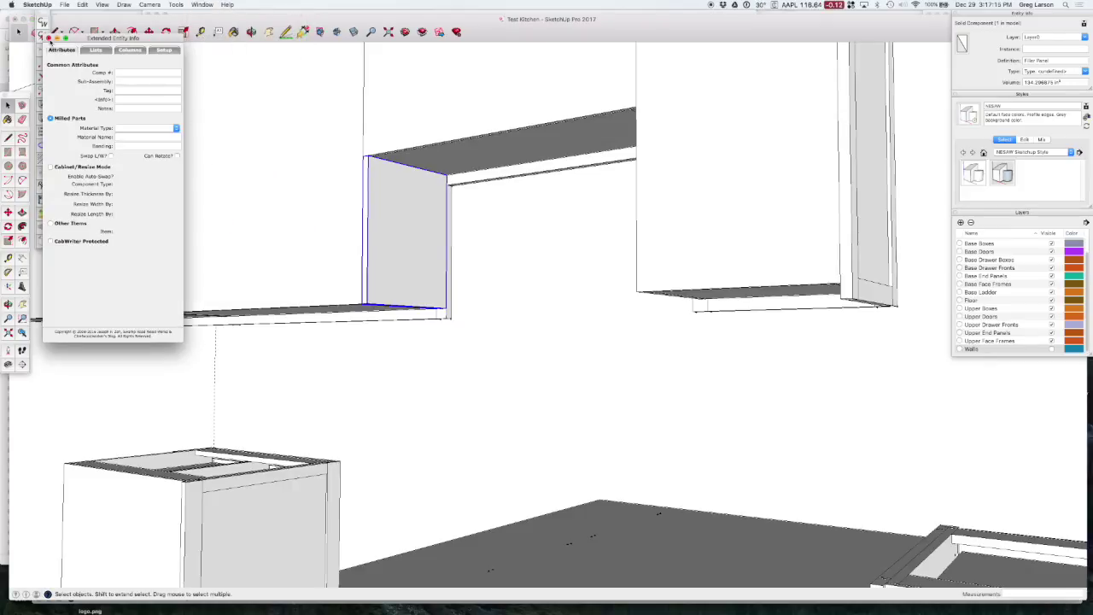
pyautogui.click(49, 38)
pyautogui.moveTo(402, 299); pyautogui.dragTo(421, 248, button='middle')
pyautogui.doubleClick(416, 238)
pyautogui.tripleClick(415, 236)
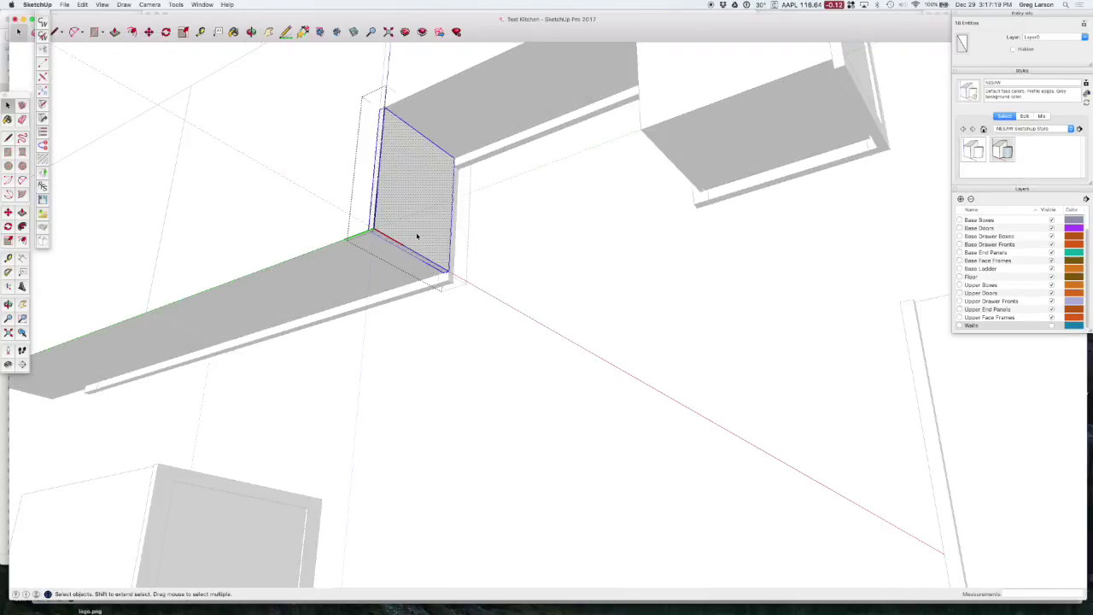
pyautogui.press('p')
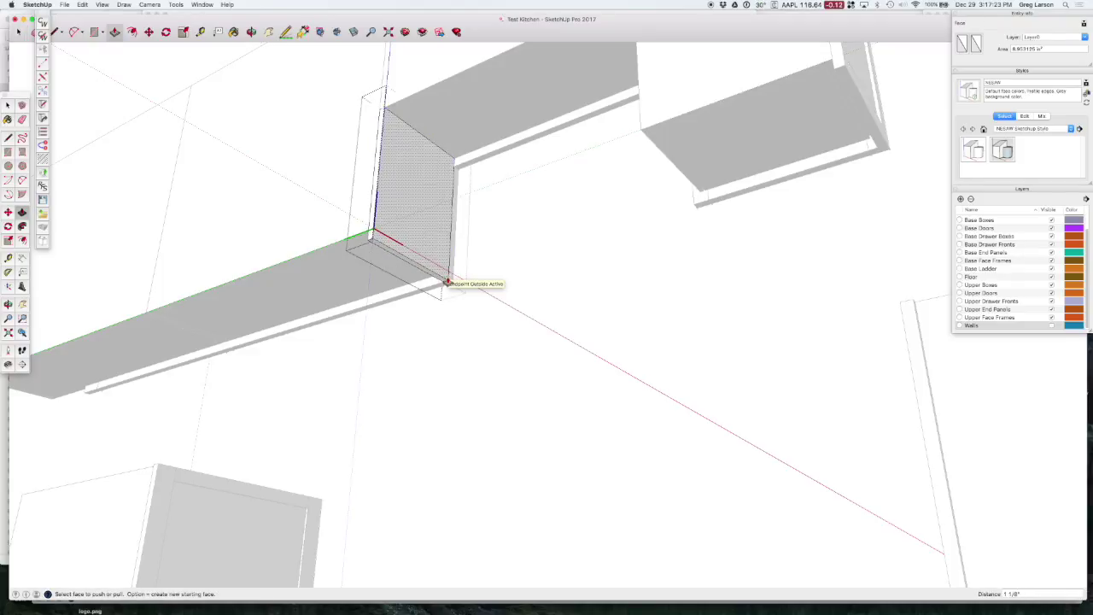
pyautogui.press('space')
pyautogui.click(399, 167)
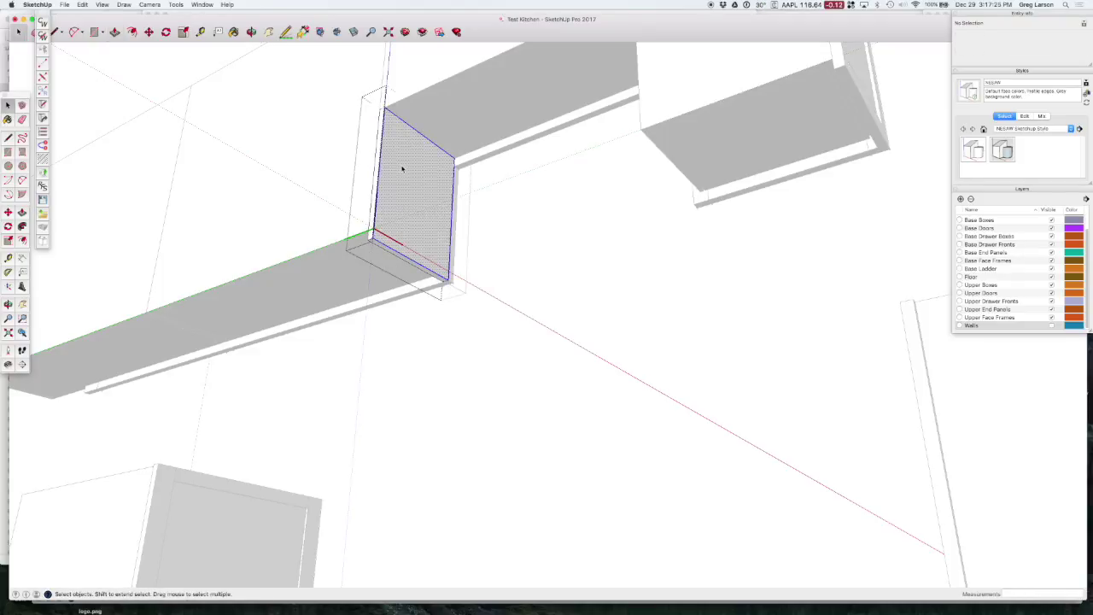
pyautogui.doubleClick(385, 170)
pyautogui.click(385, 169)
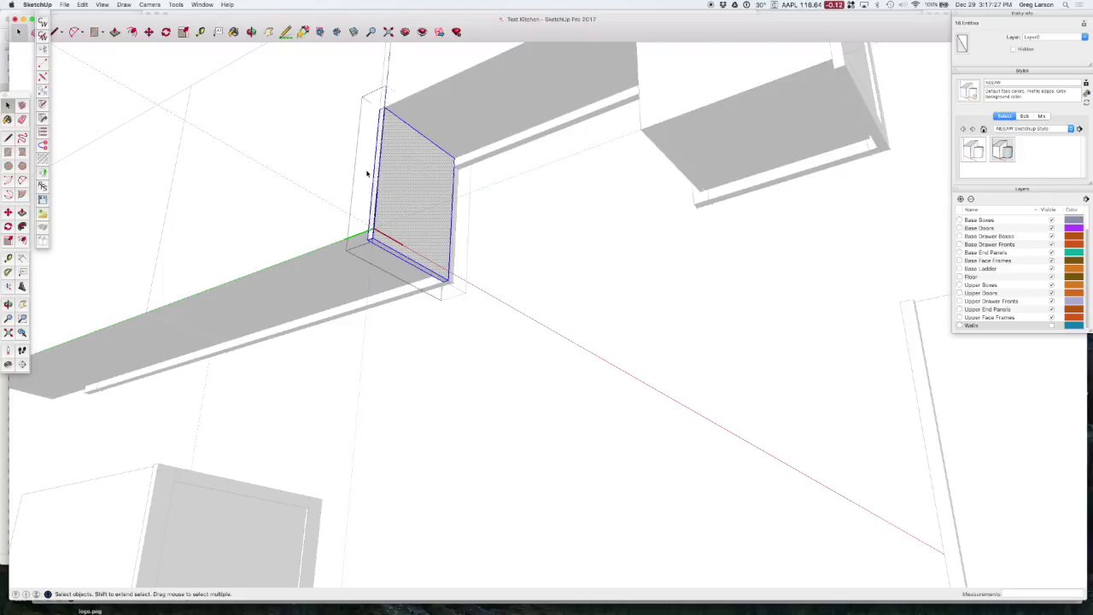
# Step: Push the panel's narrow side face out 3/4 inch and return to a level front view
pyautogui.click(367, 174)
pyautogui.click(372, 170)
pyautogui.press('p')
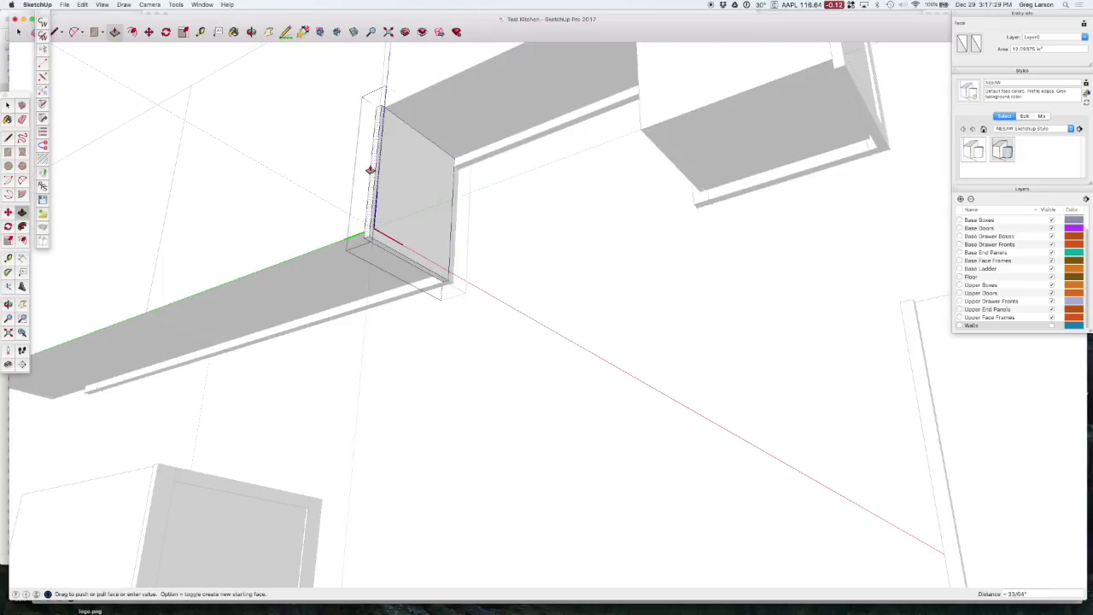
pyautogui.click(370, 170)
pyautogui.write('3/4')
pyautogui.press('Return')
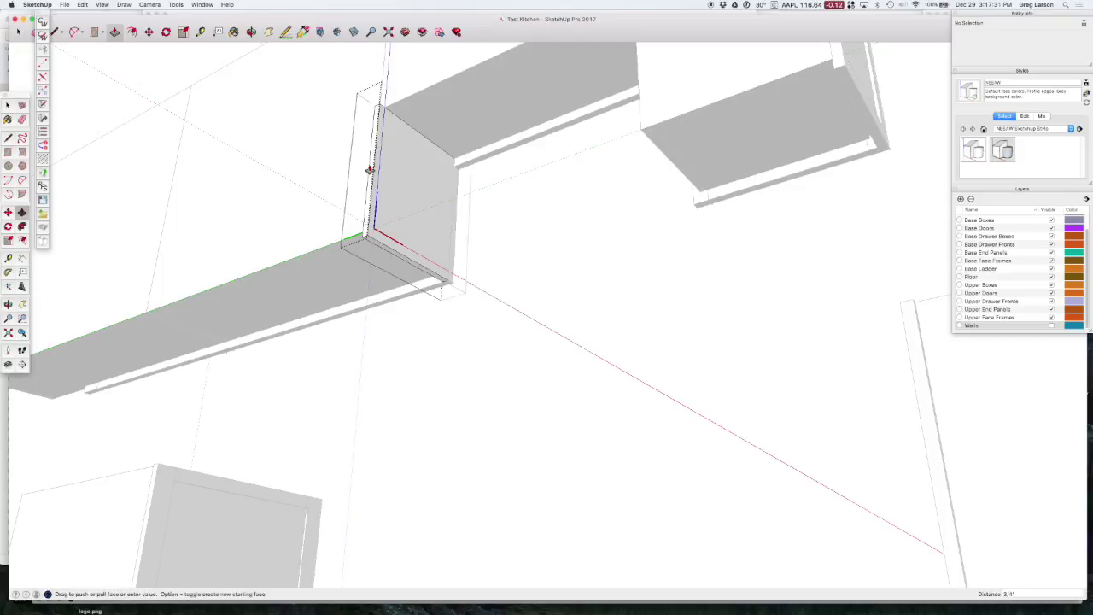
pyautogui.press('space')
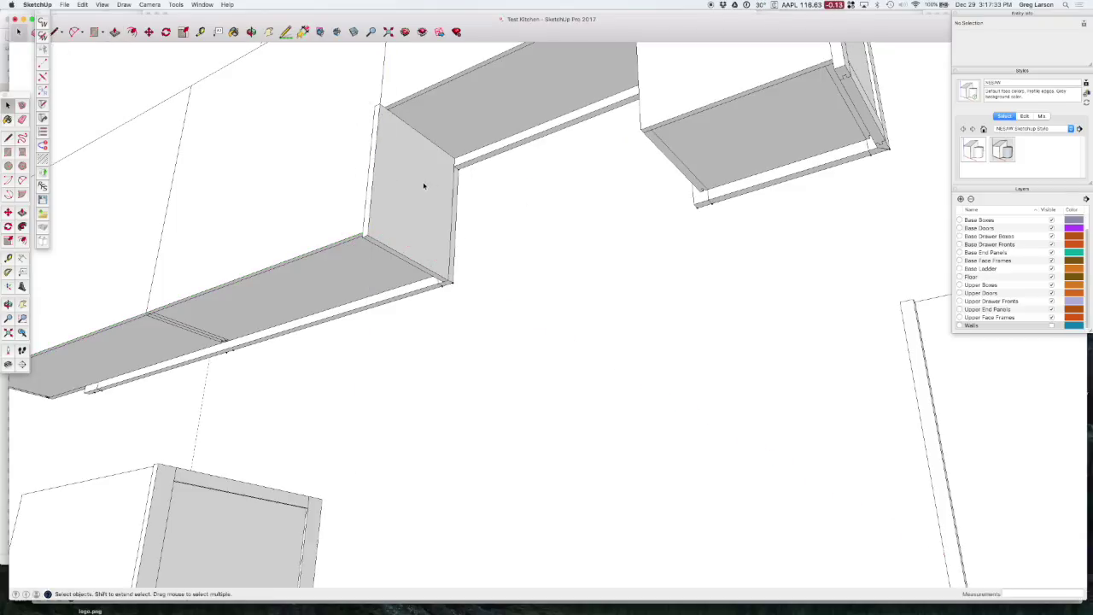
pyautogui.moveTo(424, 185); pyautogui.dragTo(467, 301, button='middle')
pyautogui.click(419, 249)
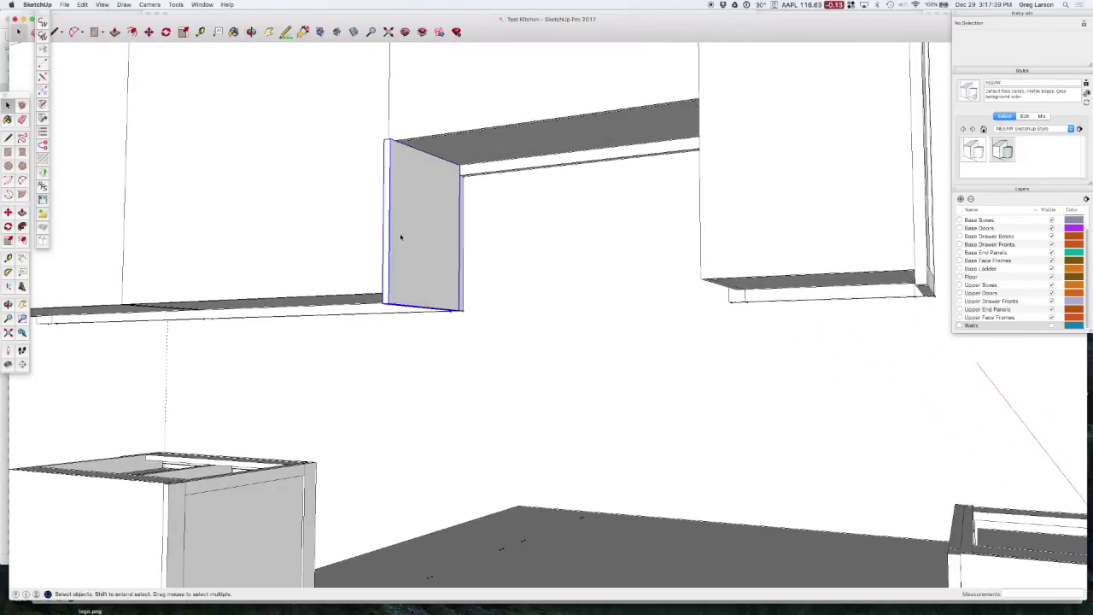
# Step: Review the Filler Panel's Extended Entity Info, then select the filler panel component
pyautogui.click(202, 4)
pyautogui.click(222, 227)
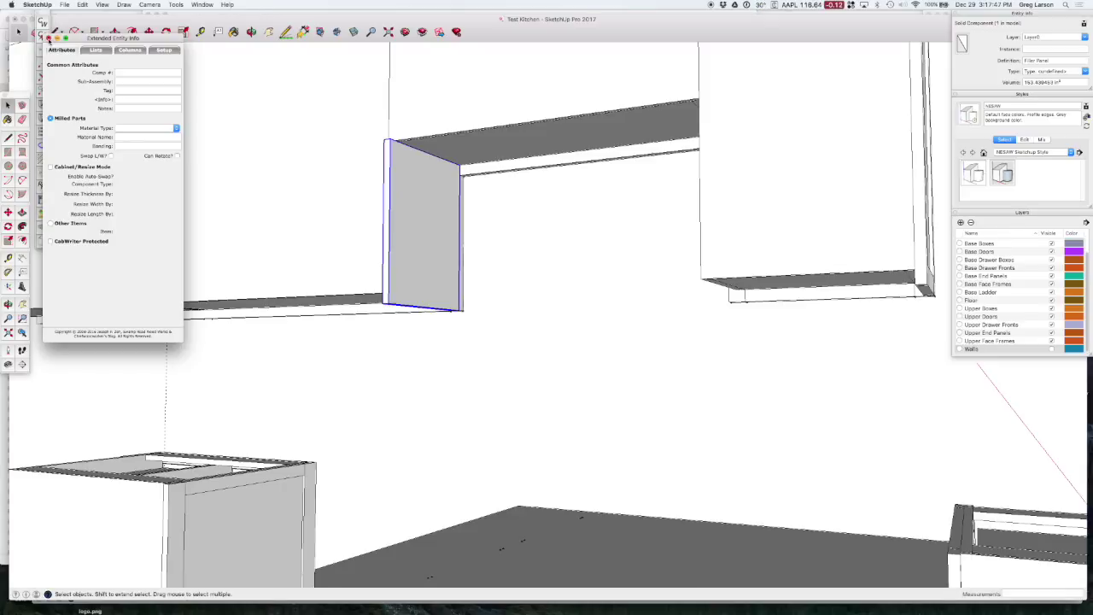
pyautogui.click(49, 39)
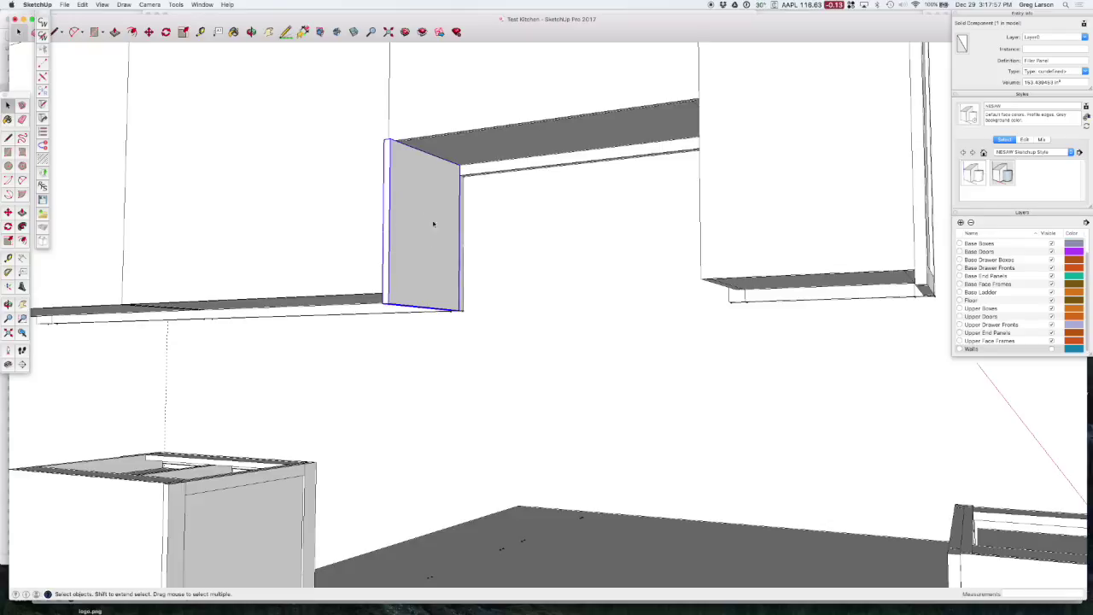
pyautogui.click(484, 170)
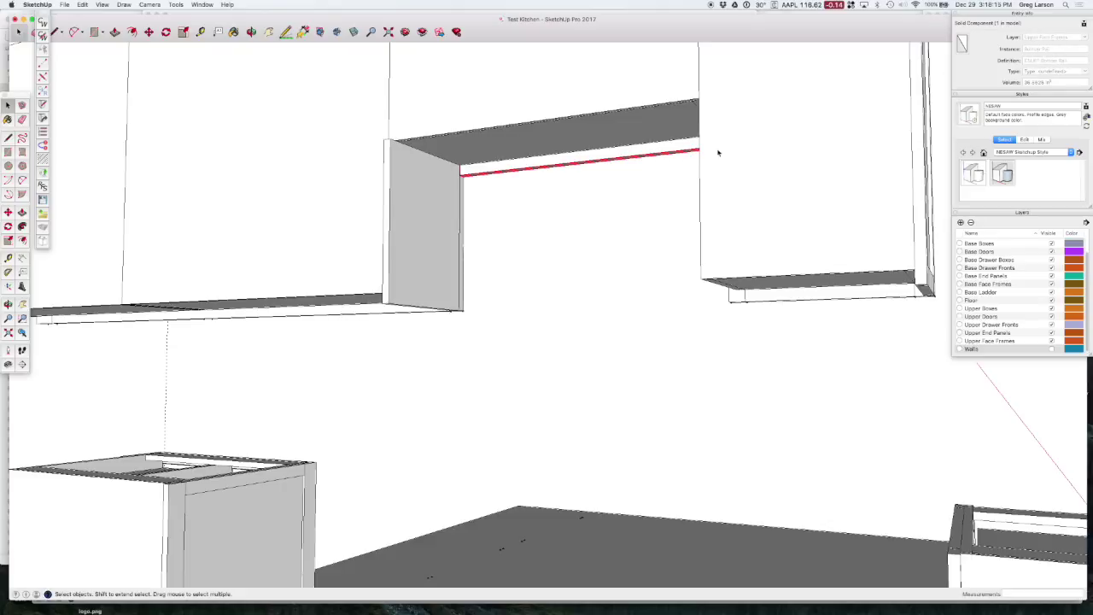
pyautogui.click(424, 197)
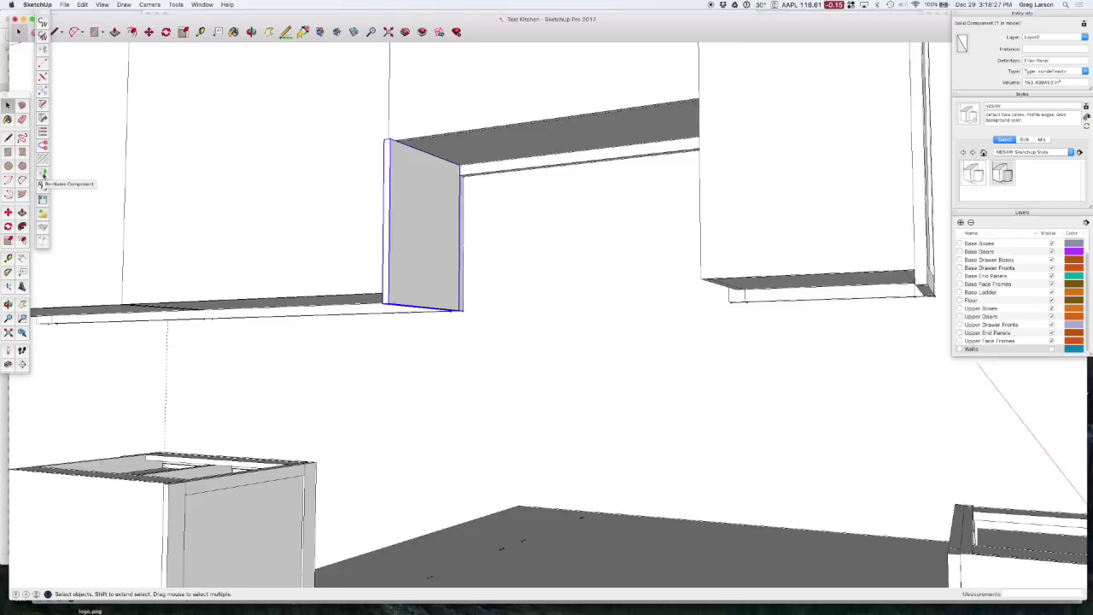
pyautogui.click(64, 4)
# Step: Open CabWriter's Re-Name Component dialog and reselect the filler panel
pyautogui.click(64, 5)
pyautogui.click(64, 5)
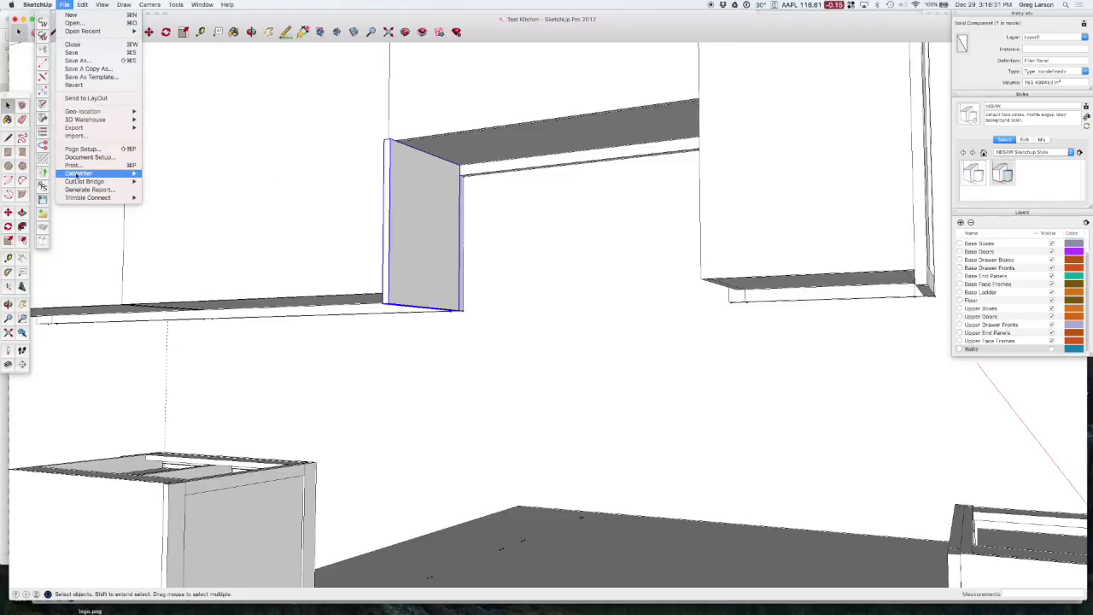
pyautogui.moveTo(77, 175)
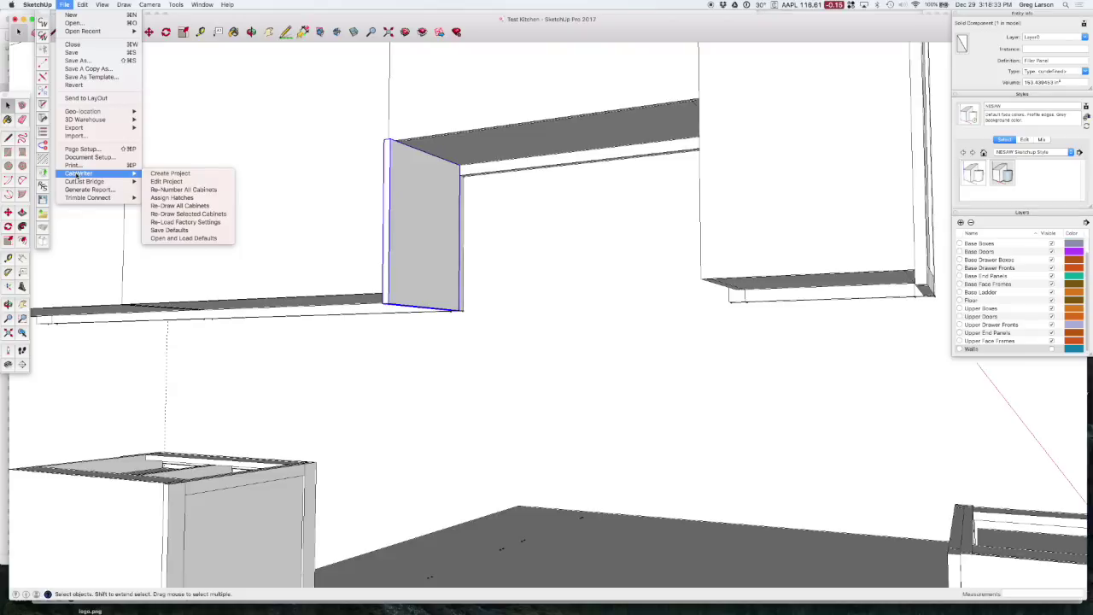
pyautogui.moveTo(83, 5)
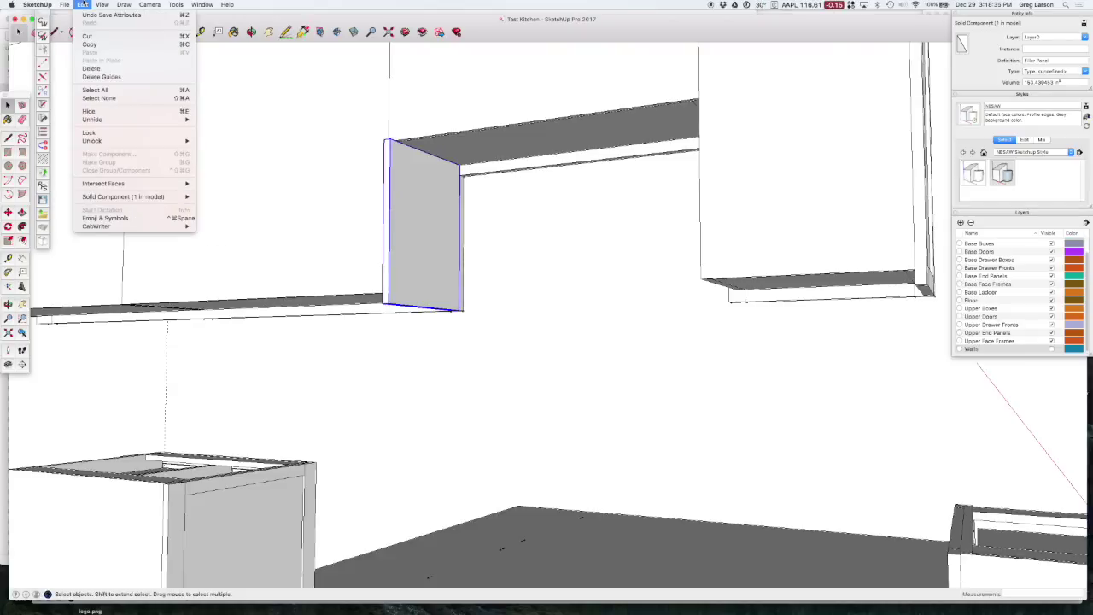
pyautogui.moveTo(96, 226)
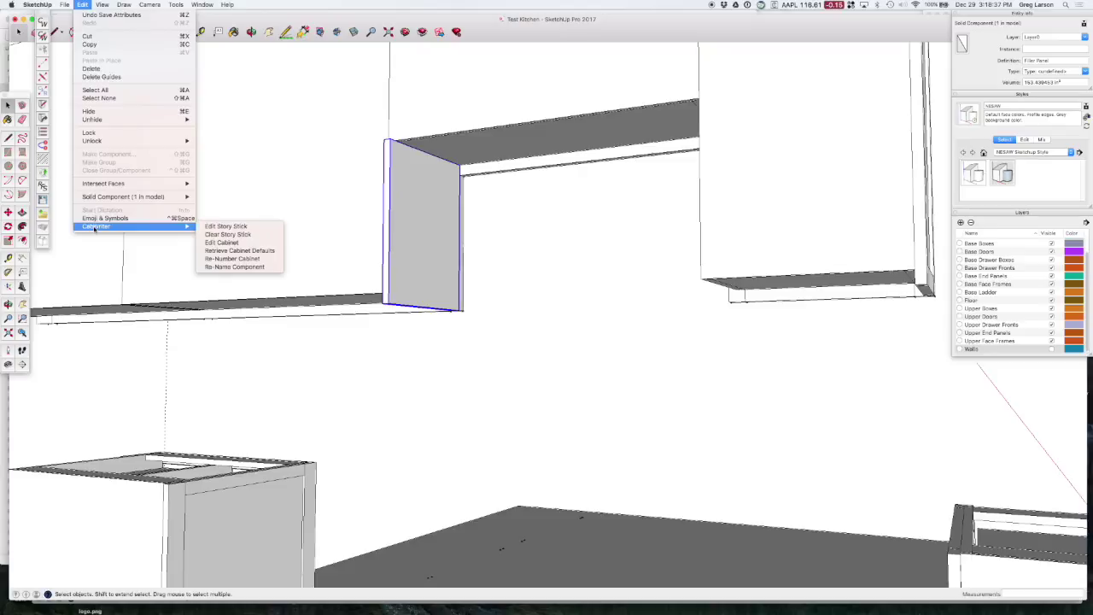
pyautogui.click(237, 267)
pyautogui.moveTo(269, 90); pyautogui.dragTo(172, 101)
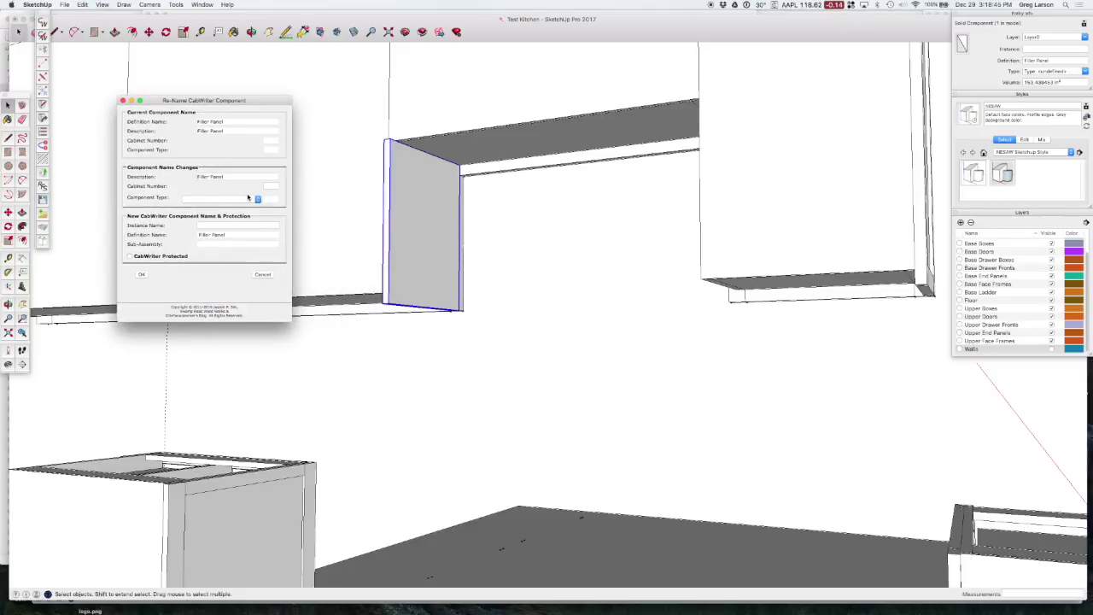
pyautogui.click(337, 226)
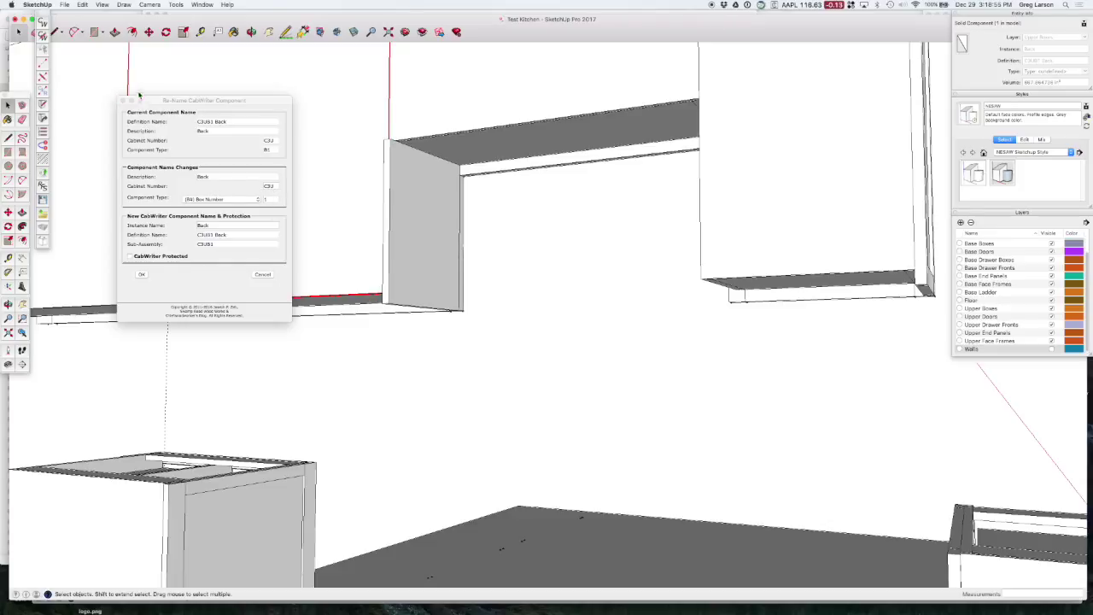
pyautogui.click(414, 196)
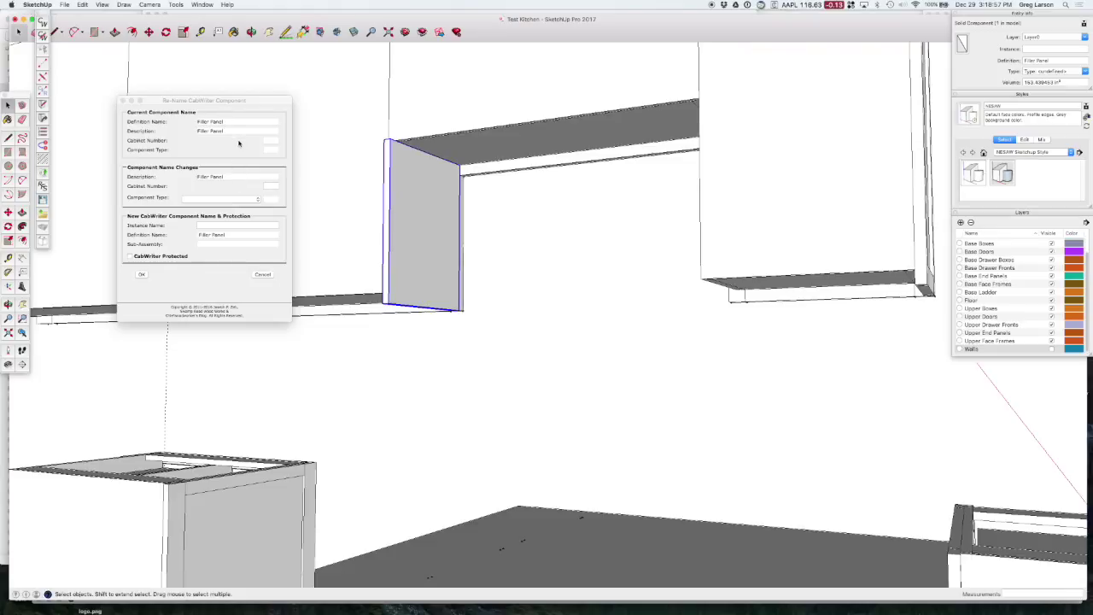
pyautogui.click(273, 189)
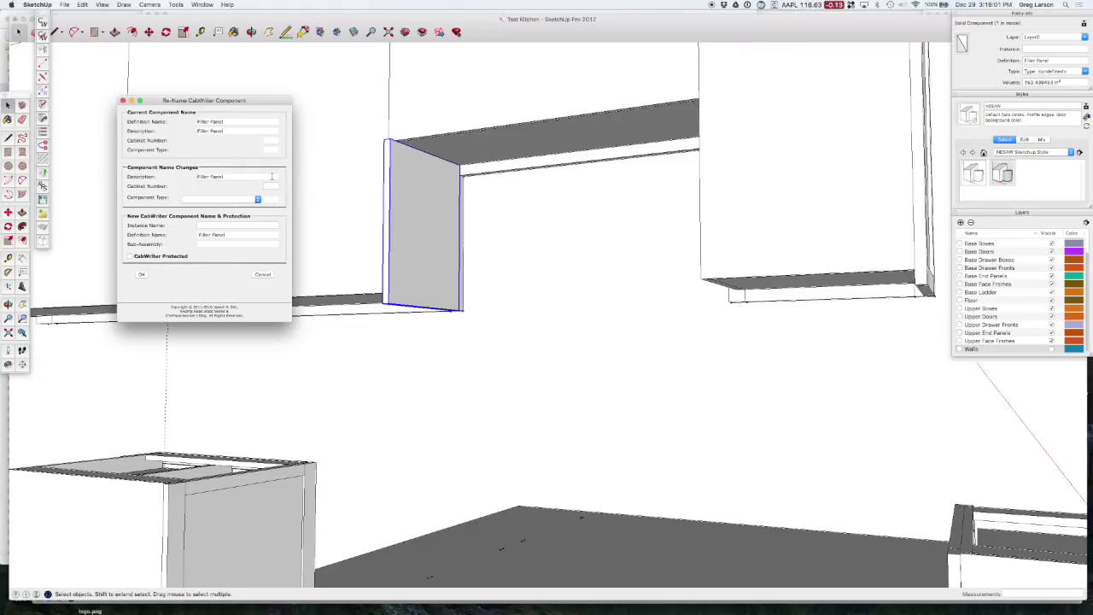
# Step: Enter cabinet C3U, (BX) Box Number 1, instance 'Right Filler Panel', mark CabWriter Protected, and apply
pyautogui.click(270, 186)
pyautogui.write('C3U')
pyautogui.click(252, 199)
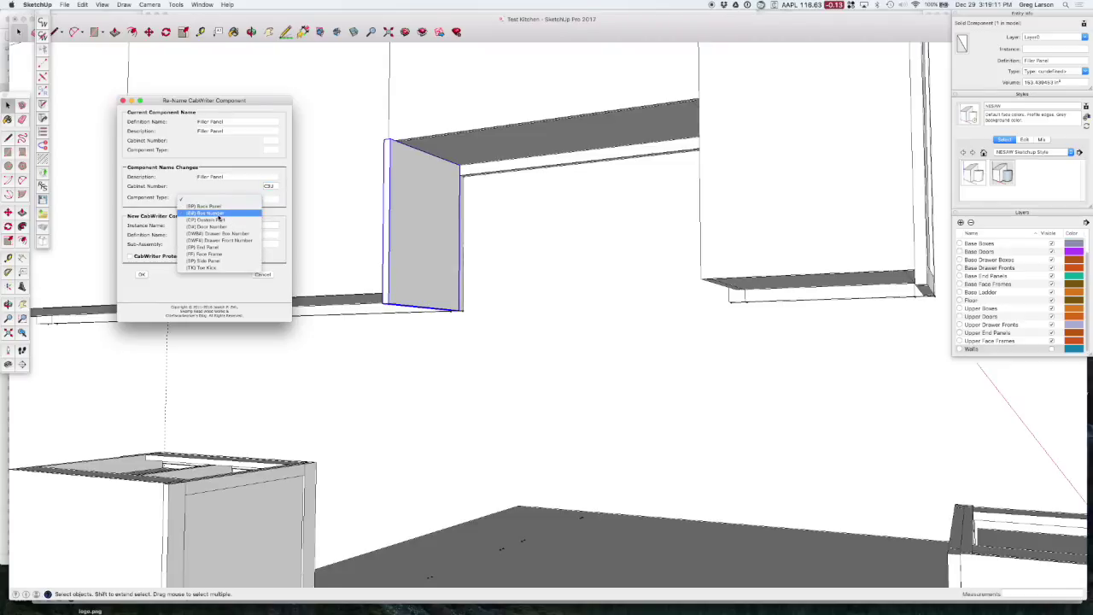
pyautogui.click(205, 213)
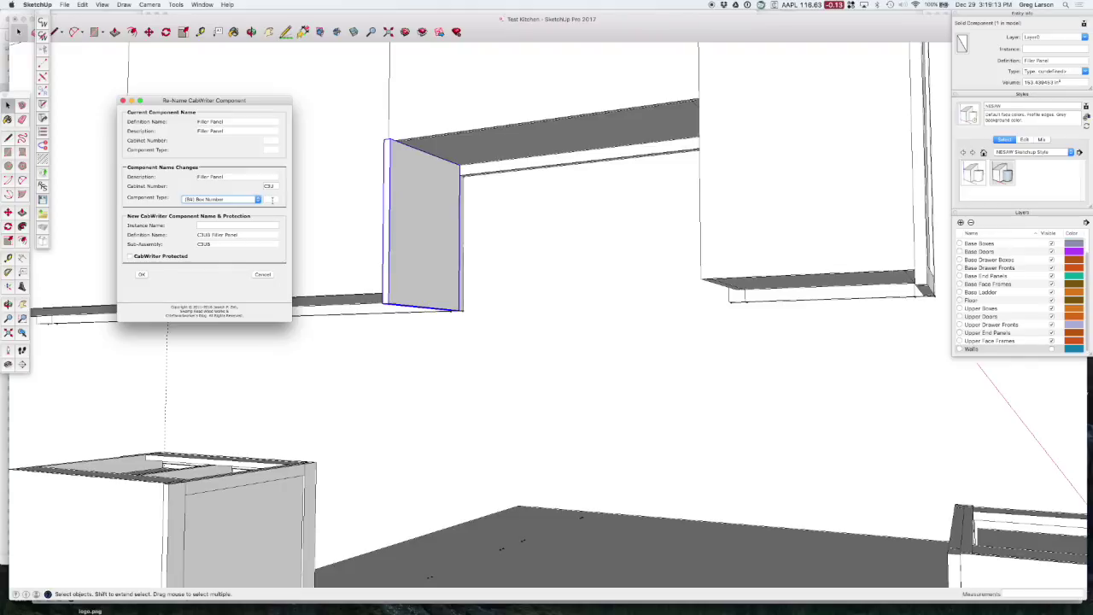
pyautogui.click(272, 198)
pyautogui.write('1')
pyautogui.press('Tab')
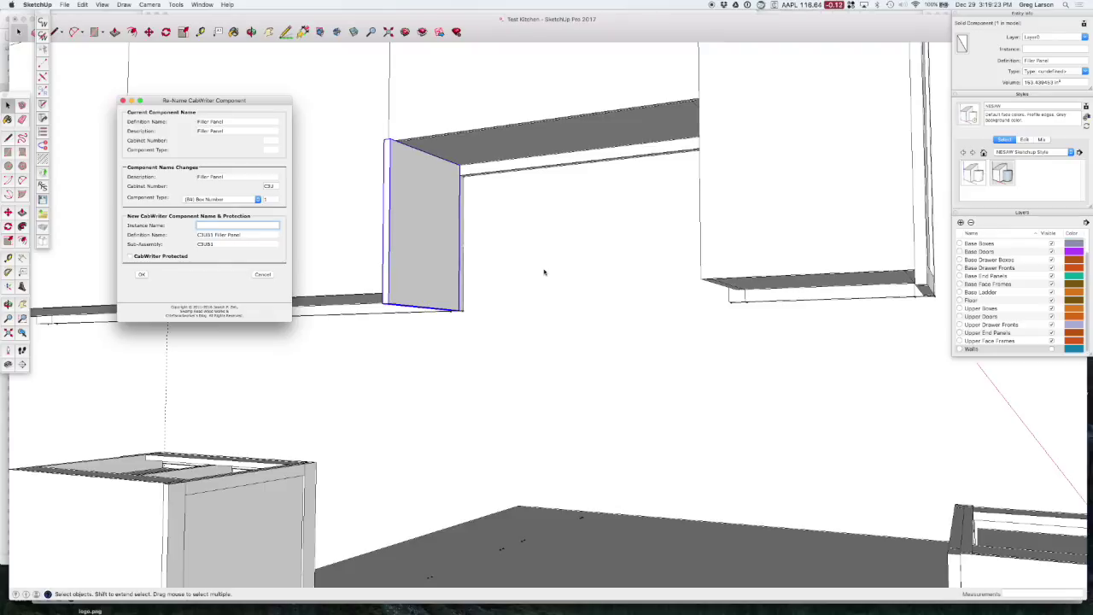
pyautogui.write('Right Filler')
pyautogui.press('BackSpace')
pyautogui.write('anel')
pyautogui.click(130, 256)
pyautogui.click(142, 275)
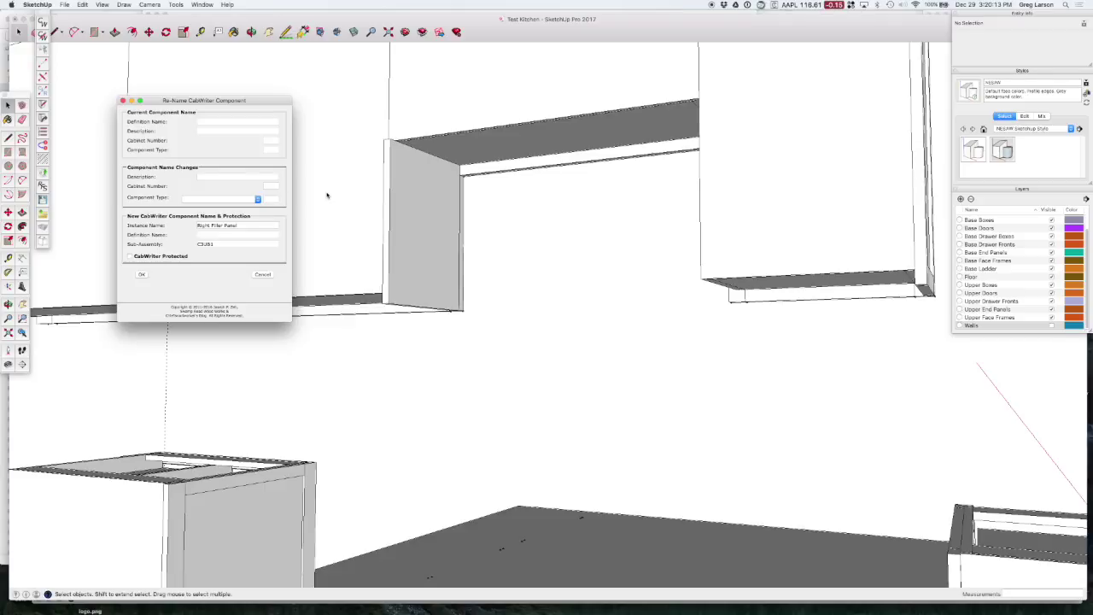
# Step: Assign the filler panel to the Upper Boxes layer and close the rename dialog
pyautogui.click(417, 223)
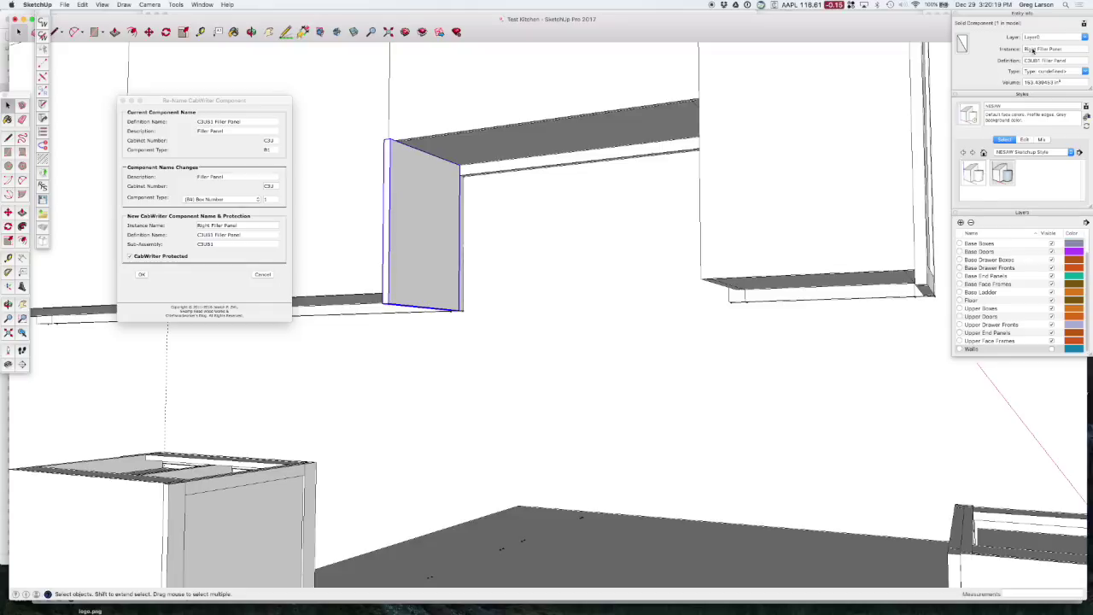
pyautogui.click(1085, 38)
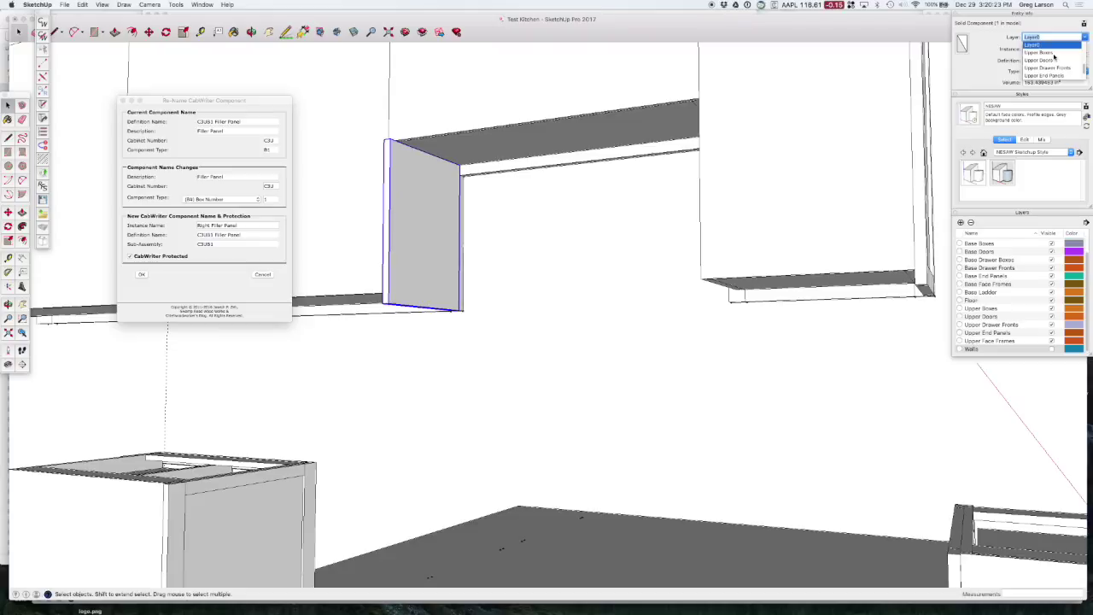
pyautogui.click(1054, 56)
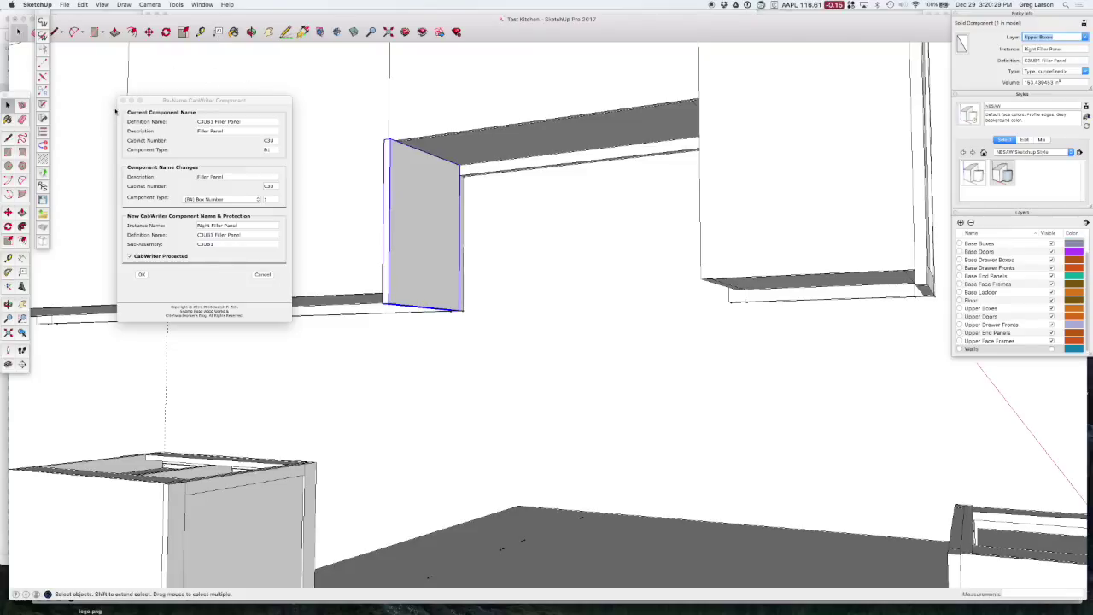
pyautogui.click(122, 101)
# Step: In Extended Entity Info, set the filler panel's material type to Sheet Good
pyautogui.click(201, 6)
pyautogui.click(202, 5)
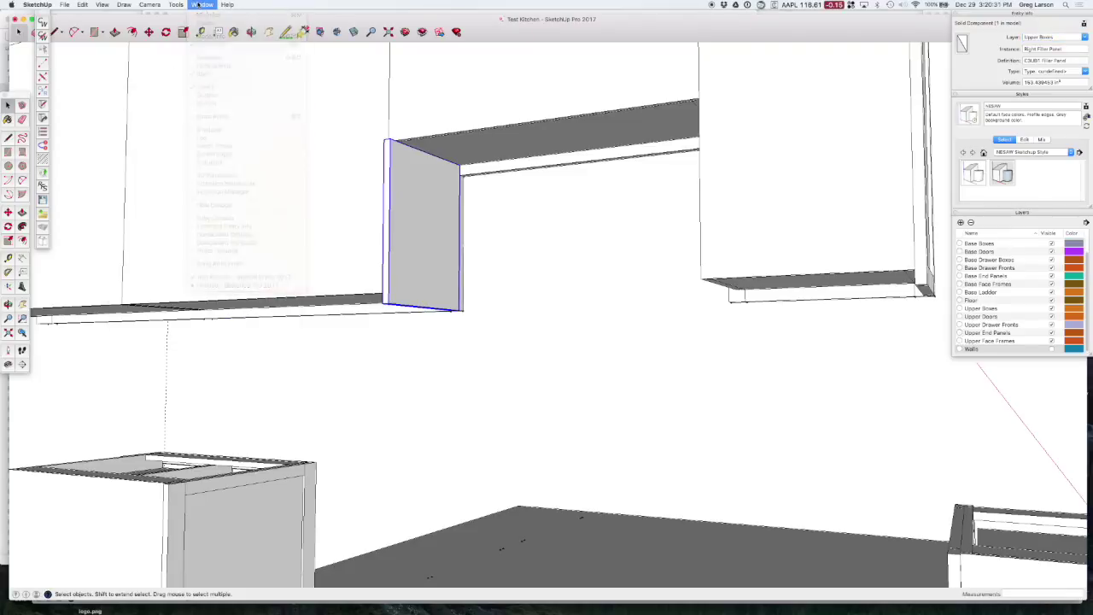
pyautogui.click(202, 5)
pyautogui.click(225, 235)
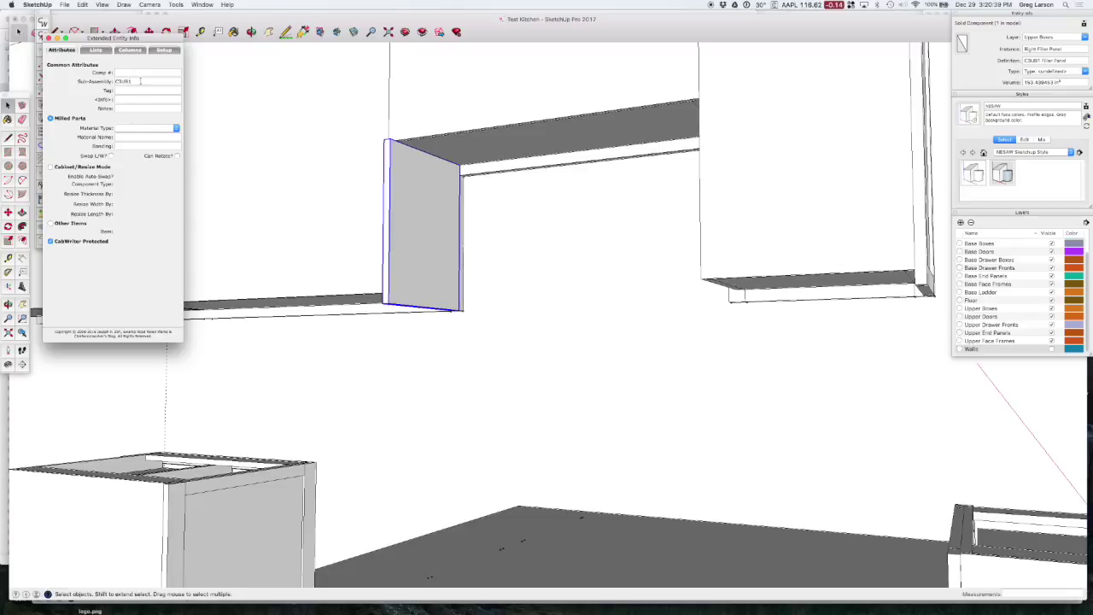
pyautogui.click(126, 81)
pyautogui.doubleClick(126, 80)
pyautogui.click(148, 128)
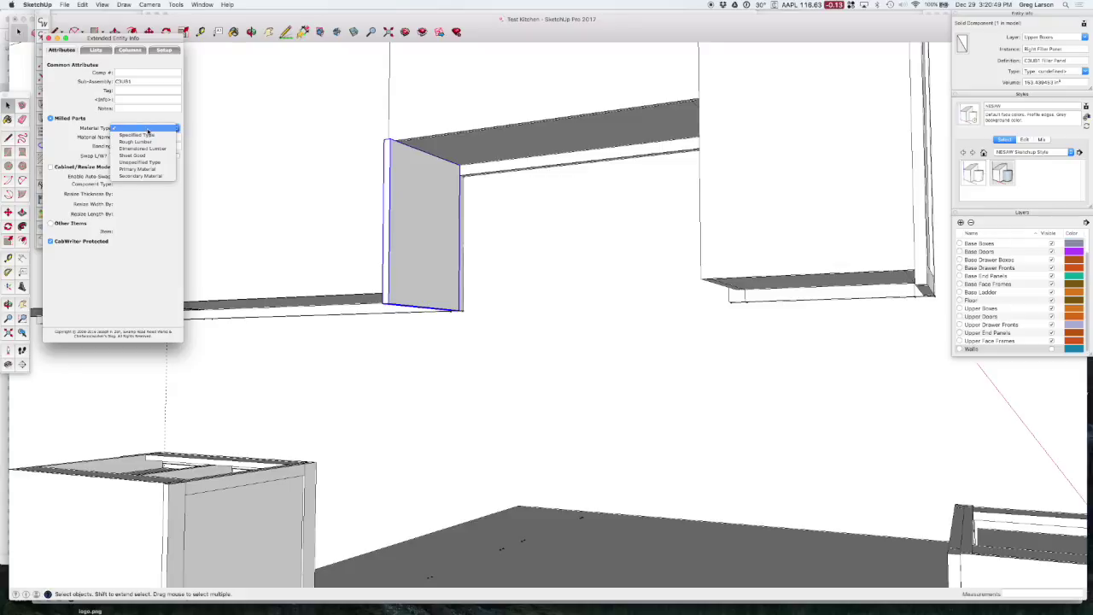
pyautogui.click(150, 155)
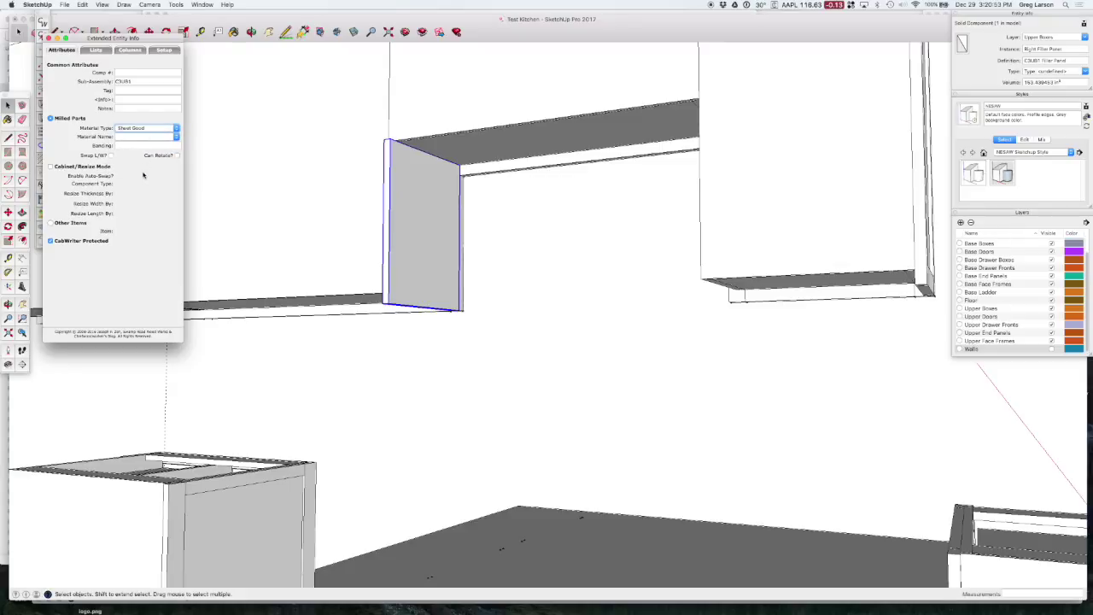
# Step: Choose Maple Plywood, enable Cabinet/Resize Mode, and set Resize Width By to 1/4"
pyautogui.click(155, 137)
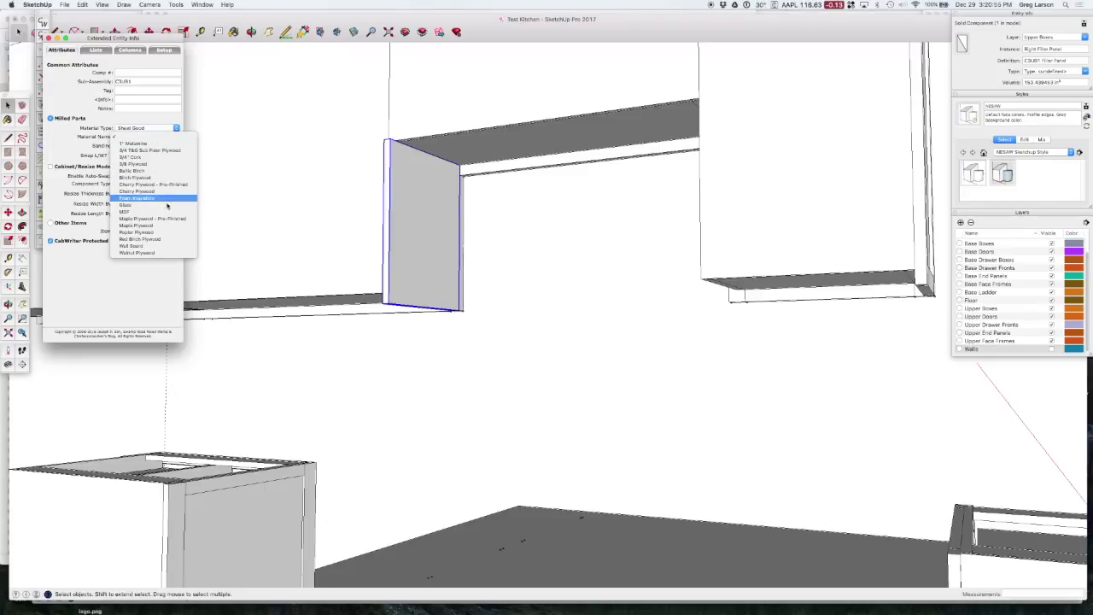
pyautogui.click(150, 227)
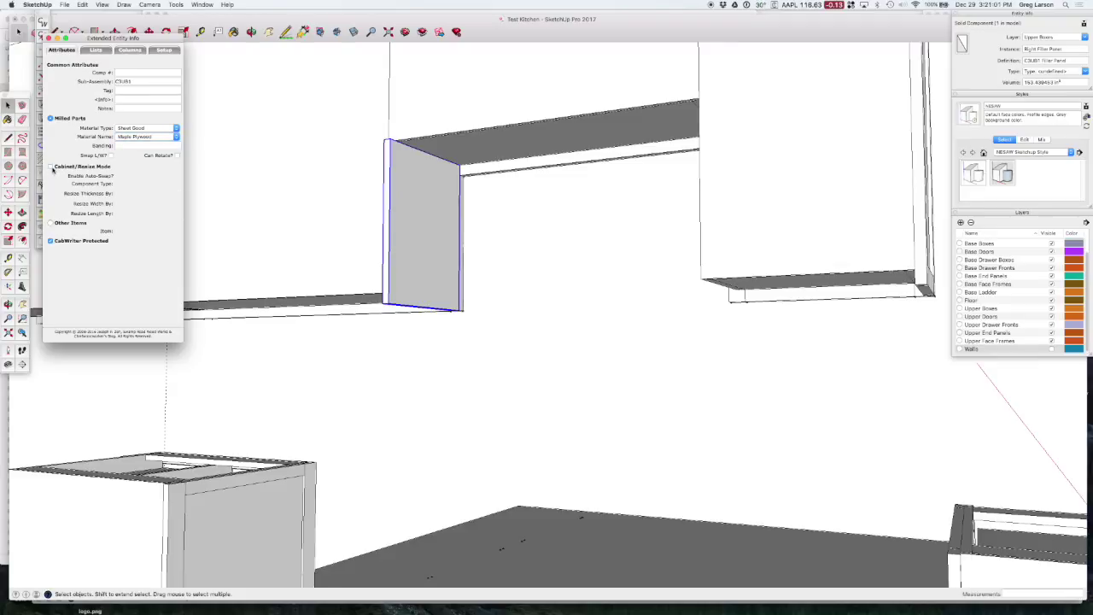
pyautogui.click(51, 167)
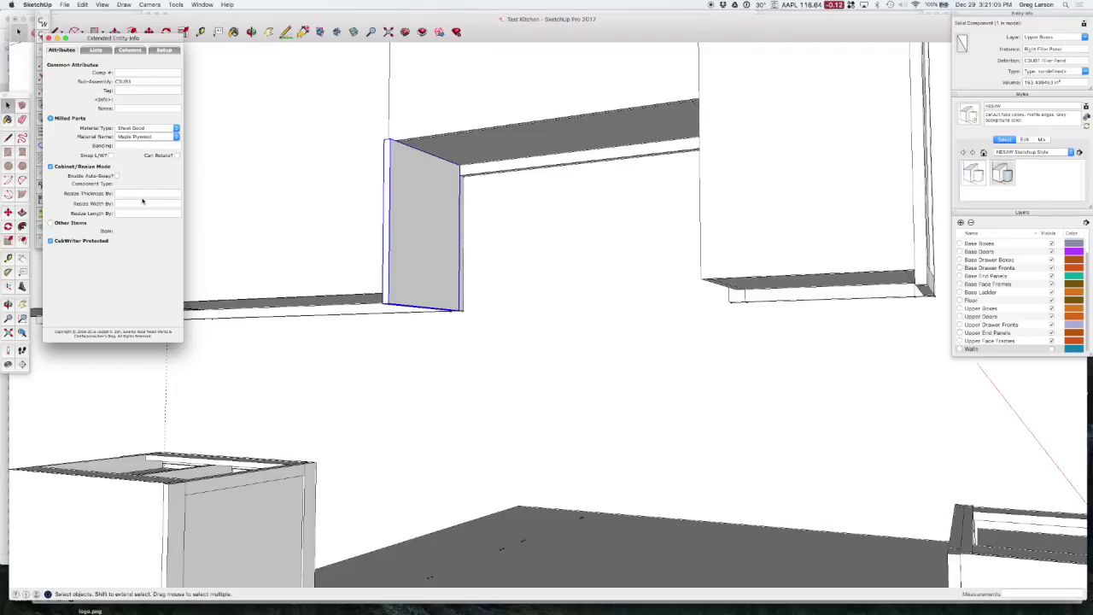
pyautogui.click(143, 204)
pyautogui.write('1/4"')
pyautogui.press('Tab')
pyautogui.click(136, 72)
pyautogui.click(49, 38)
# Step: Renumber all cabinets in the project from the CabWriter menu
pyautogui.click(66, 4)
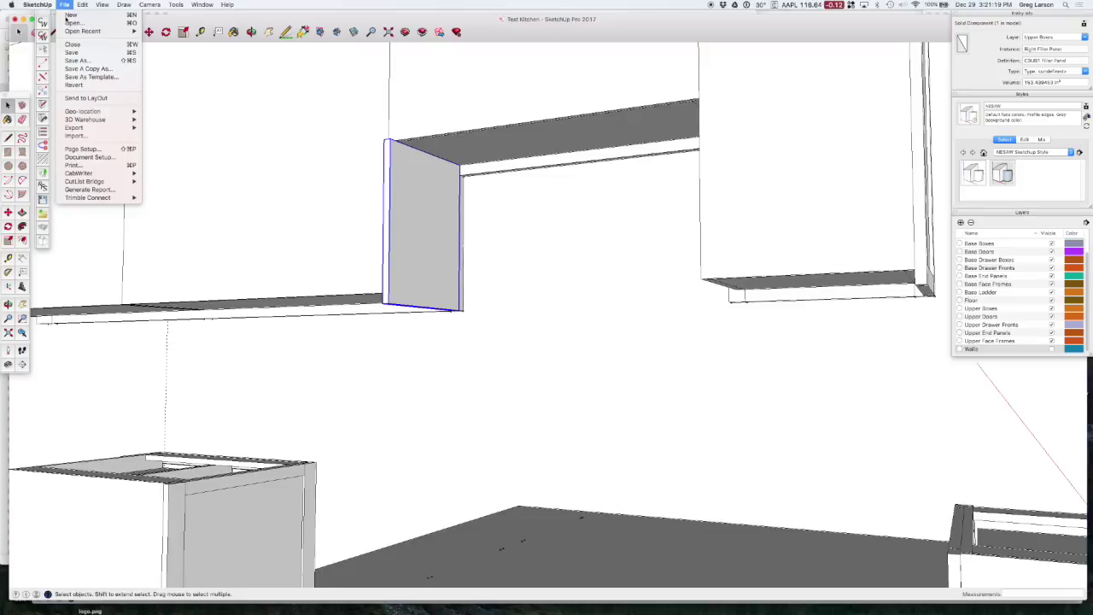
pyautogui.moveTo(100, 173)
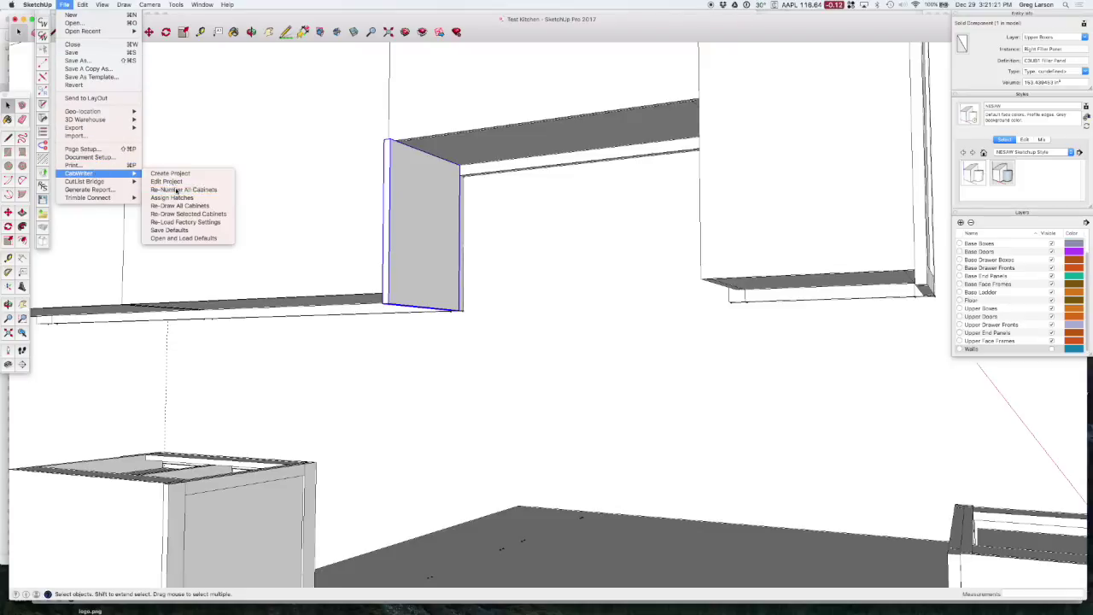
pyautogui.click(177, 190)
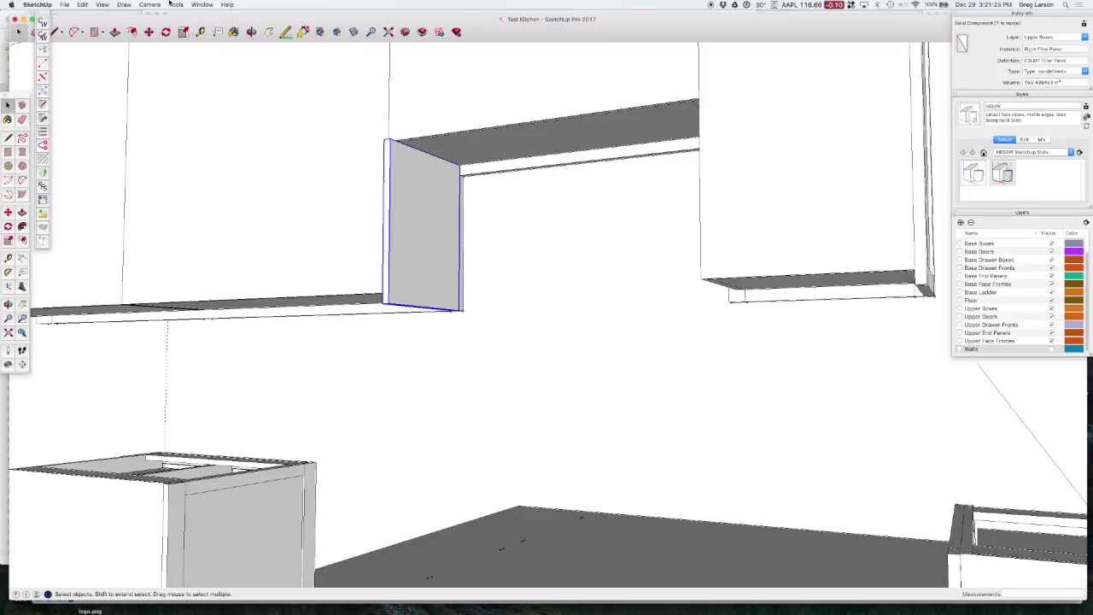
# Step: Reopen Extended Entity Info to confirm the panel's attributes and reselect the filler panel
pyautogui.click(202, 4)
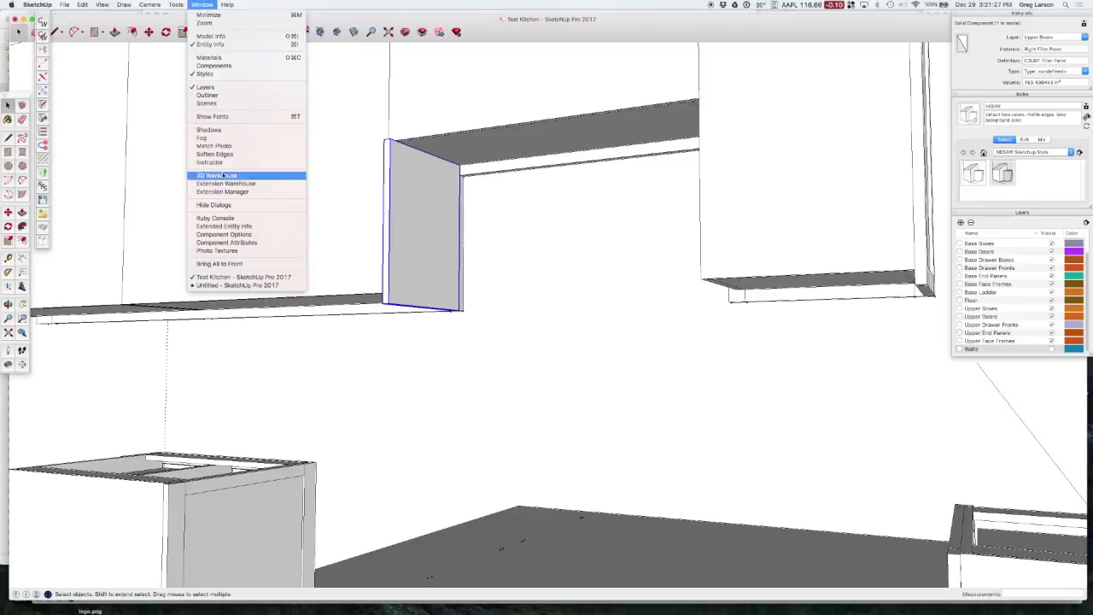
pyautogui.click(232, 226)
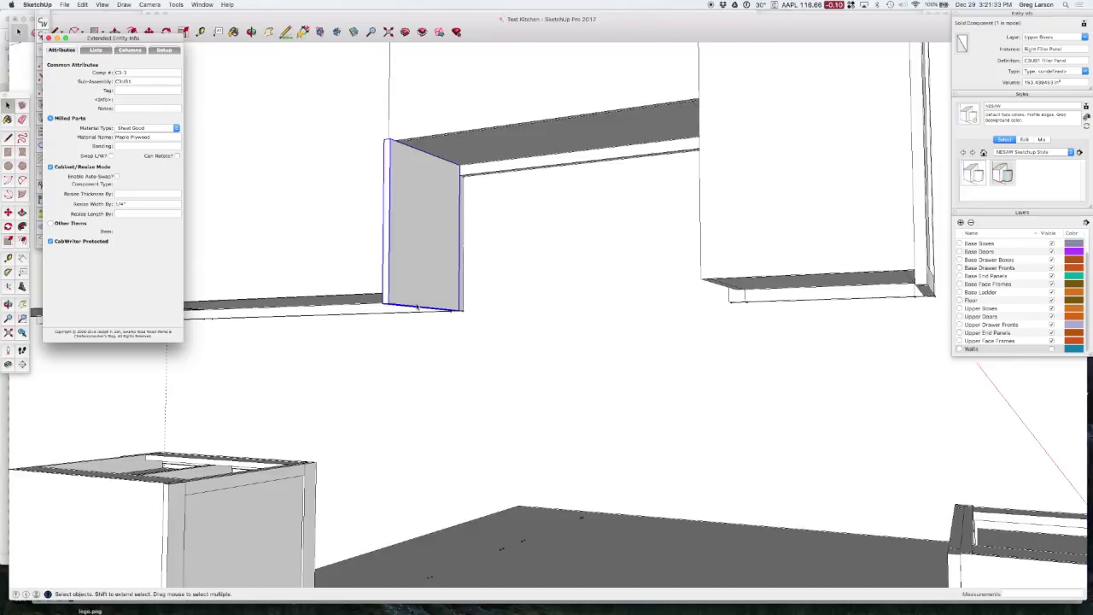
pyautogui.press('m')
pyautogui.click(541, 280)
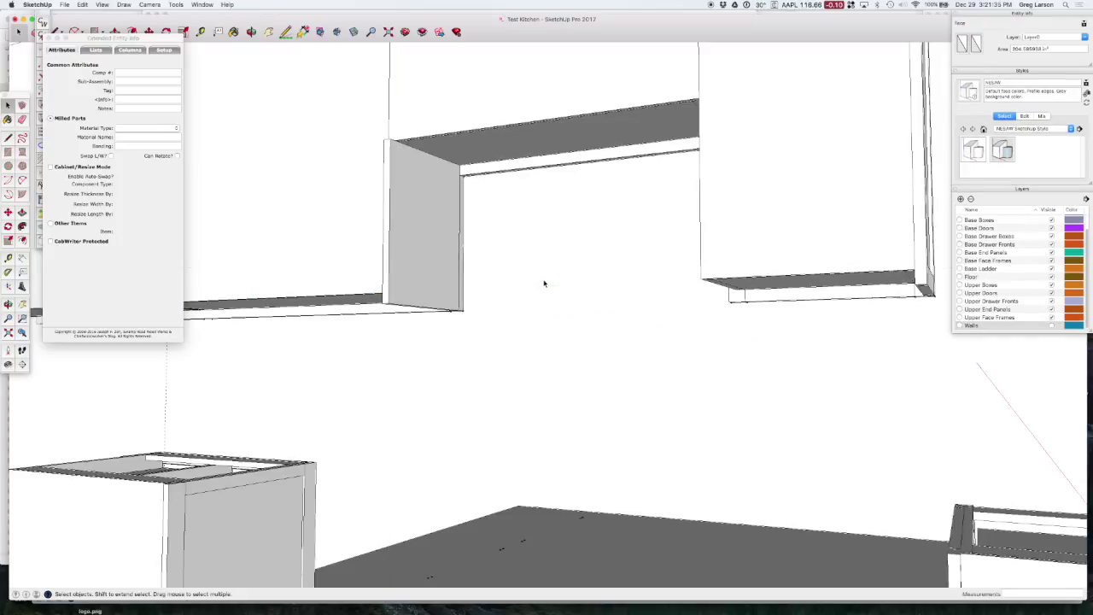
pyautogui.click(438, 297)
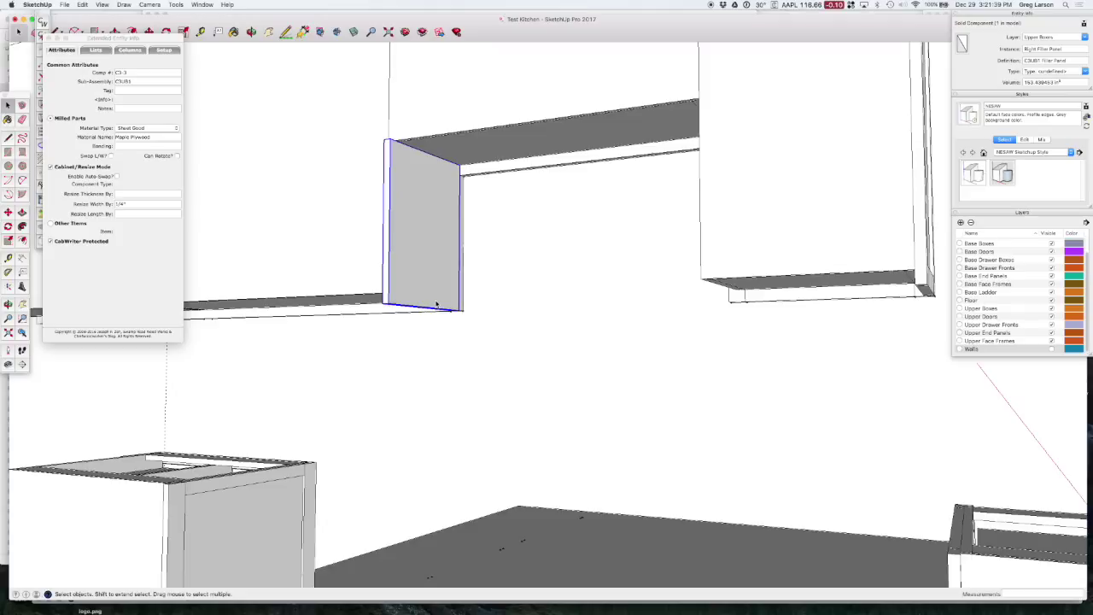
pyautogui.press('m')
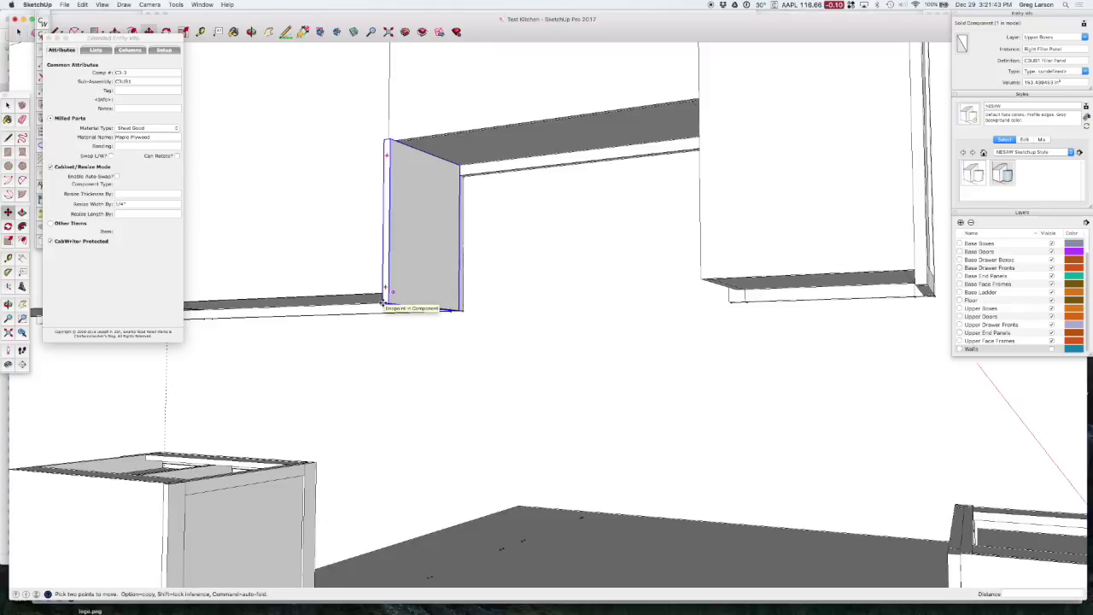
# Step: Copy the filler panel 30 3/4" right onto the neighbouring upper cabinet's corner
pyautogui.moveTo(450, 316); pyautogui.dragTo(459, 194, button='middle')
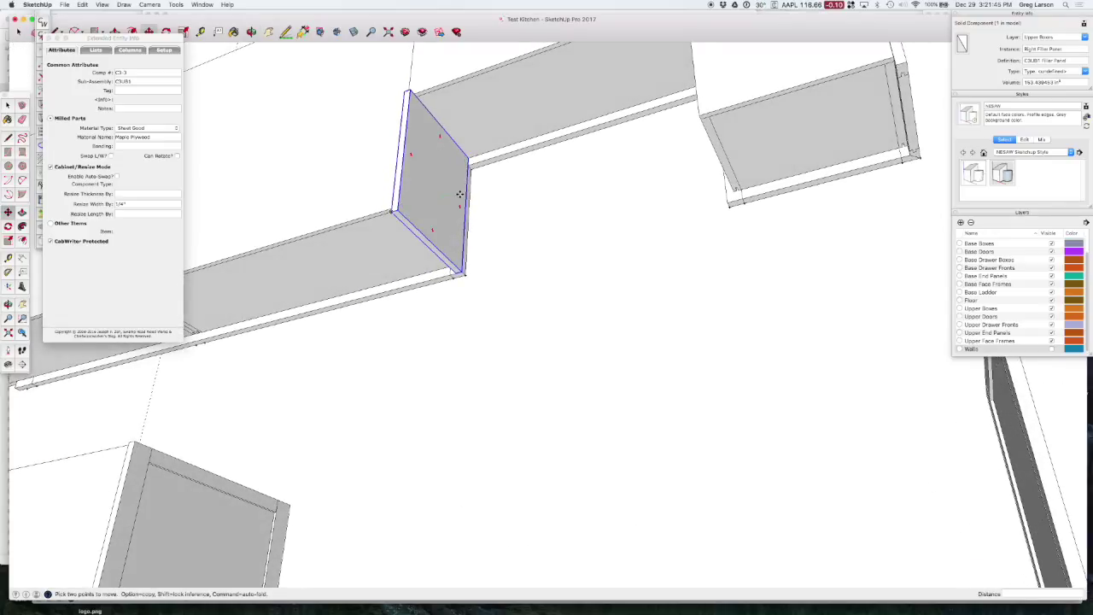
pyautogui.click(453, 272)
pyautogui.press('alt')
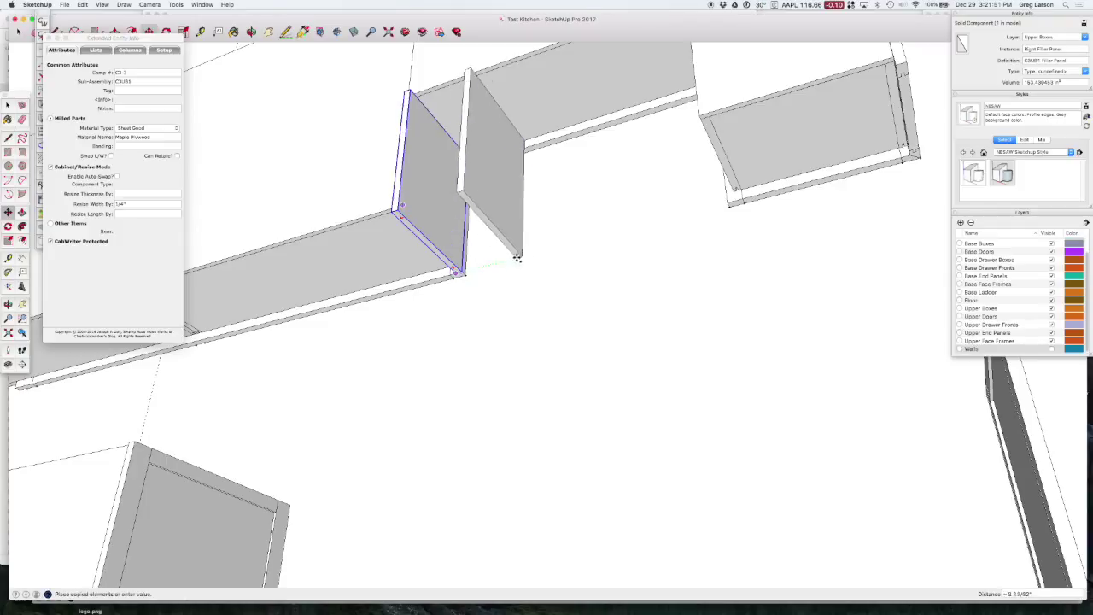
pyautogui.click(726, 203)
pyautogui.press('space')
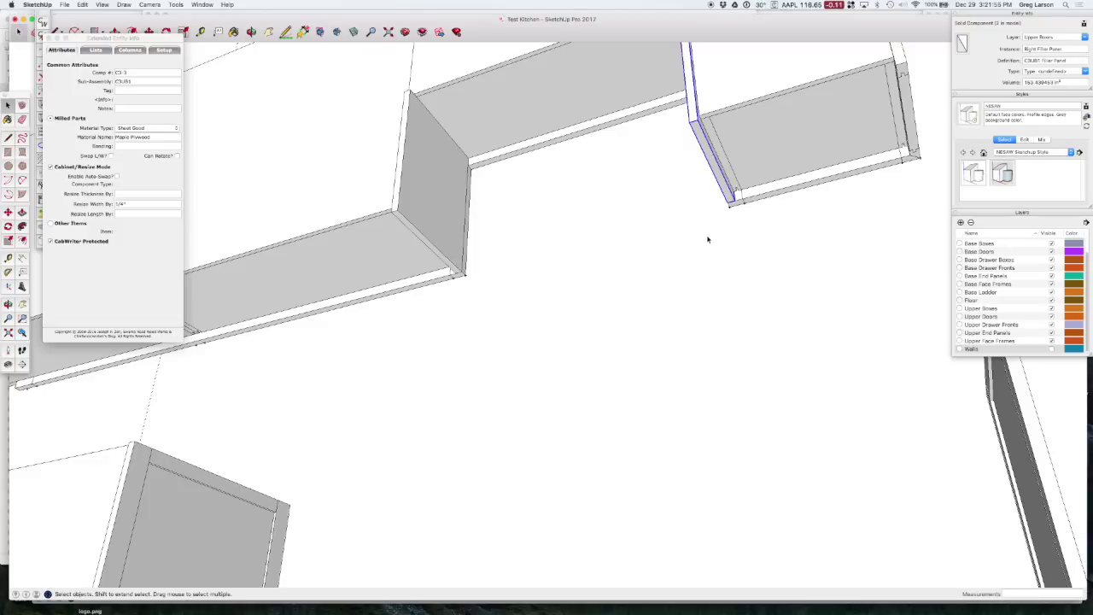
# Step: Open the filler panel component to check its face, then select the original panel
pyautogui.doubleClick(431, 186)
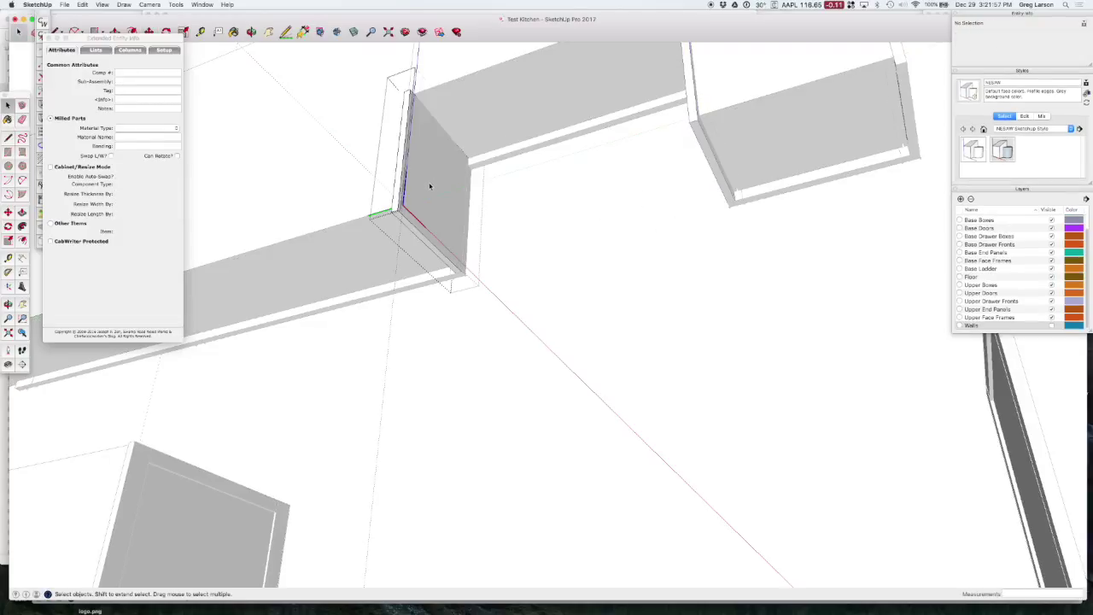
pyautogui.click(429, 185)
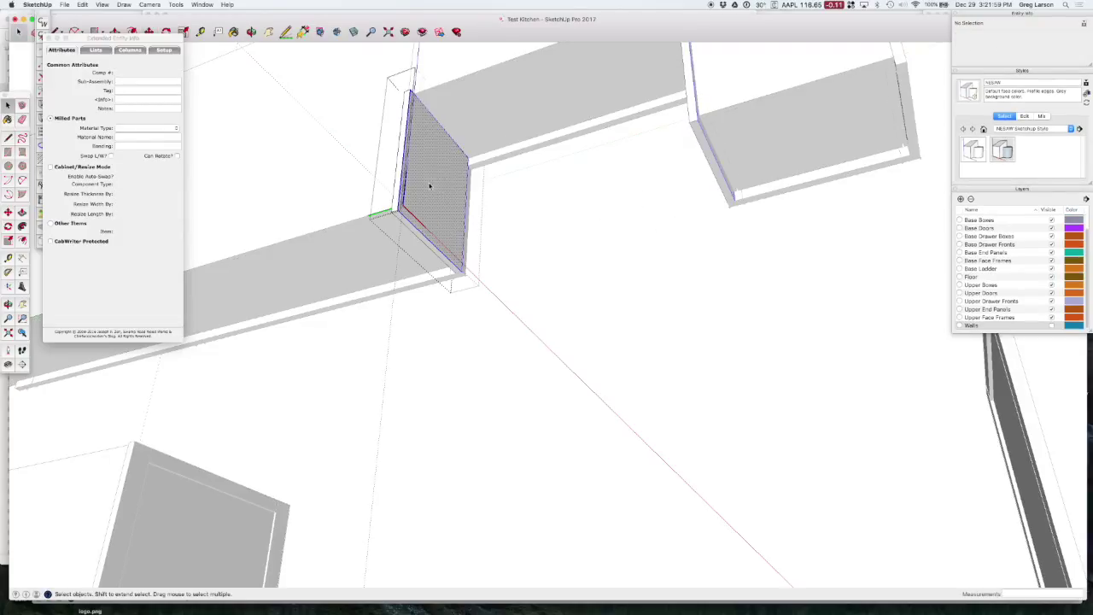
pyautogui.click(545, 224)
pyautogui.click(409, 184)
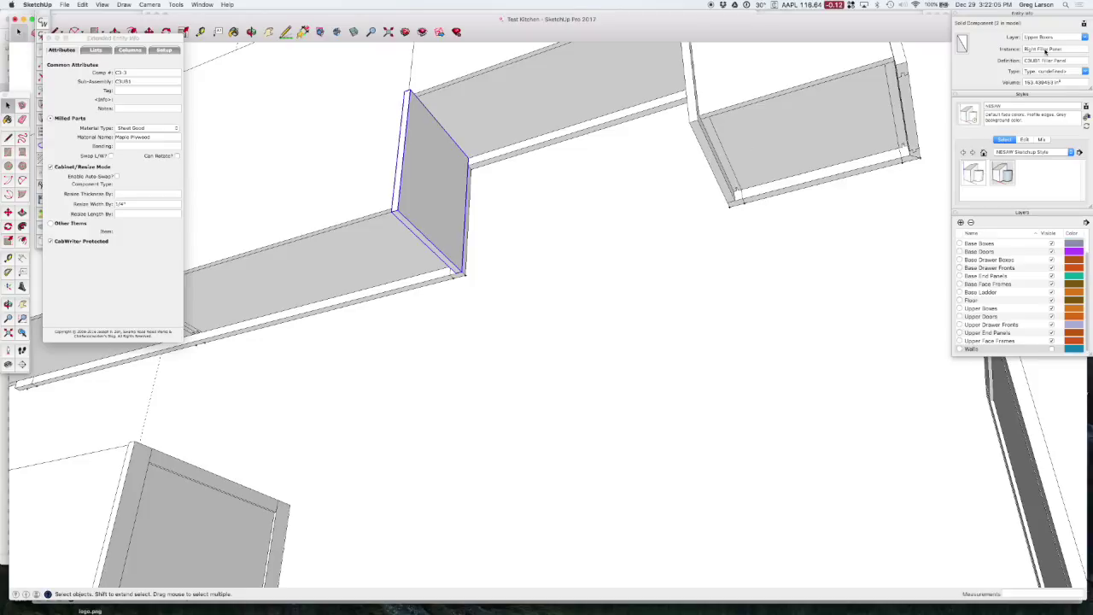
# Step: Change the word Right to Left in the filler panel's Entity Info instance name
pyautogui.click(709, 149)
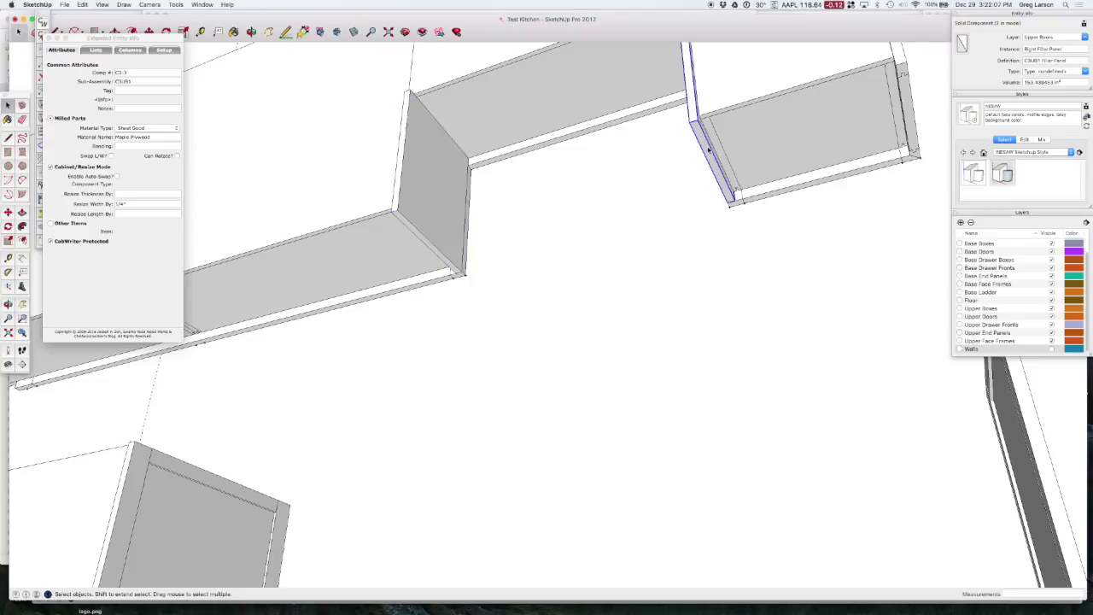
pyautogui.click(1030, 49)
pyautogui.doubleClick(1029, 50)
pyautogui.write('Left')
pyautogui.press('Return')
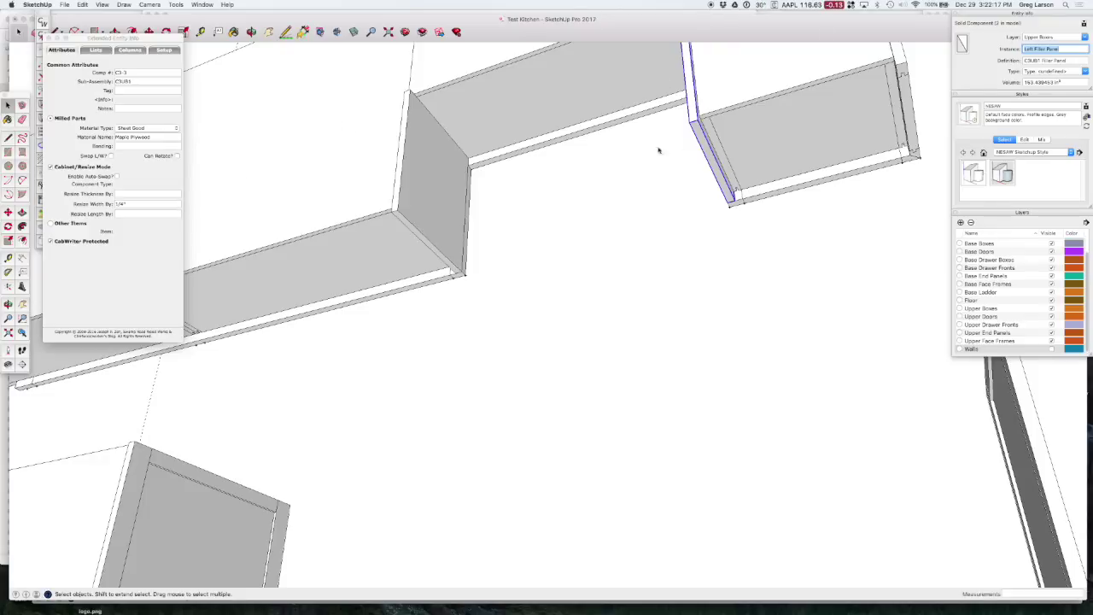
# Step: Inspect the panel definition name and the right cabinet's end panels, comparing both filler panels
pyautogui.moveTo(1065, 60); pyautogui.dragTo(1040, 61)
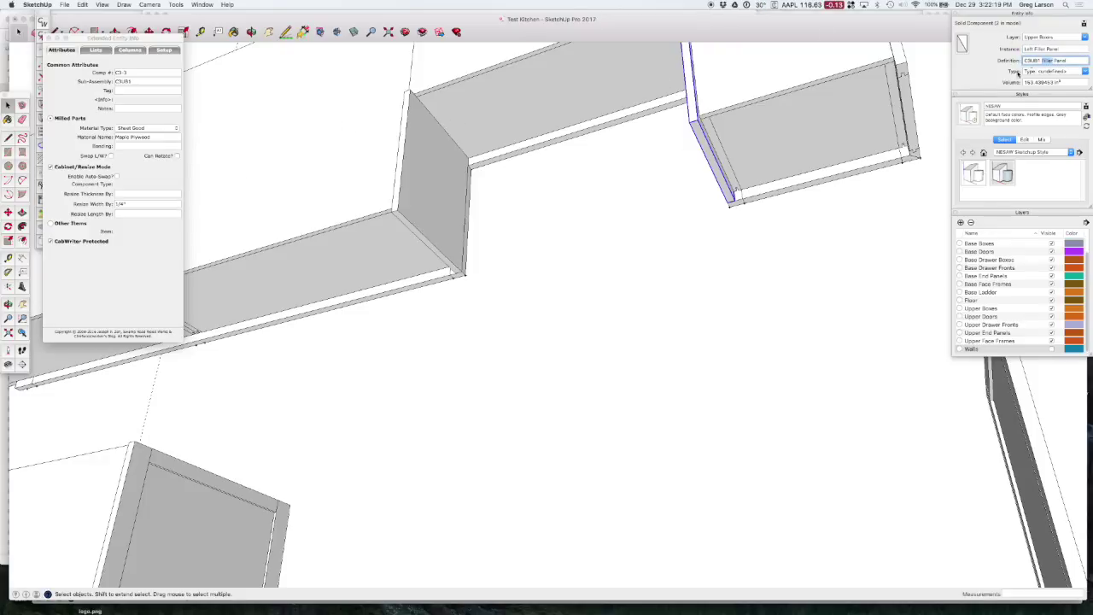
pyautogui.click(402, 185)
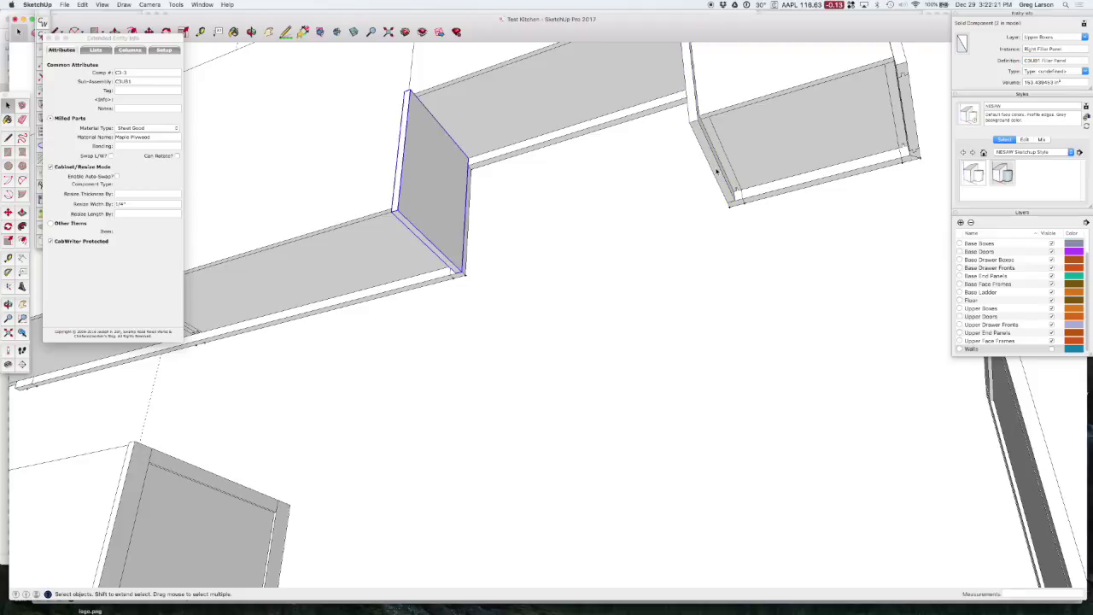
pyautogui.doubleClick(719, 170)
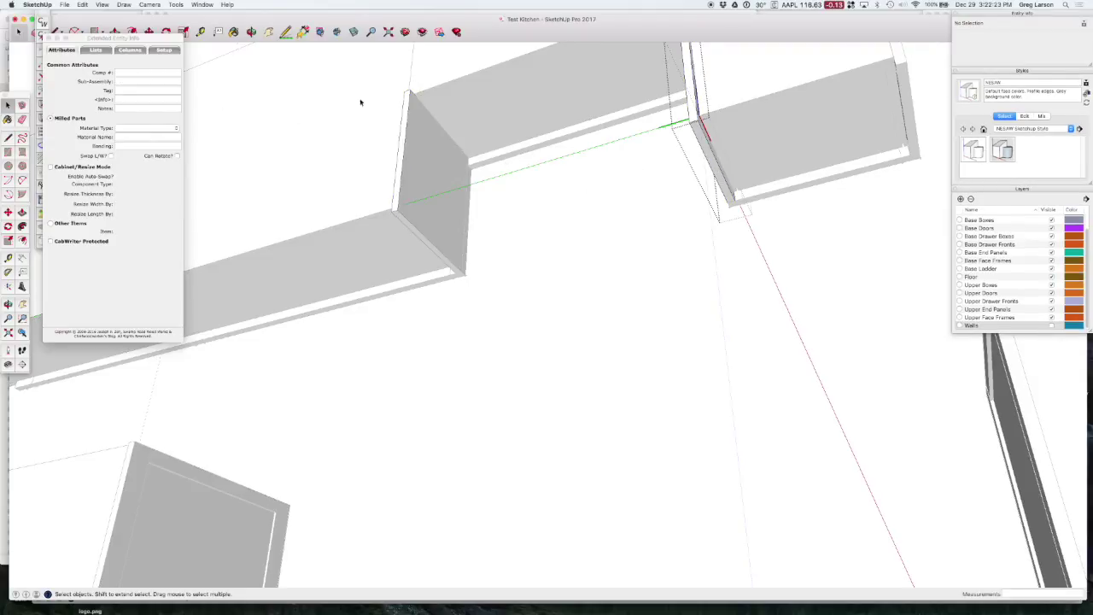
pyautogui.click(707, 160)
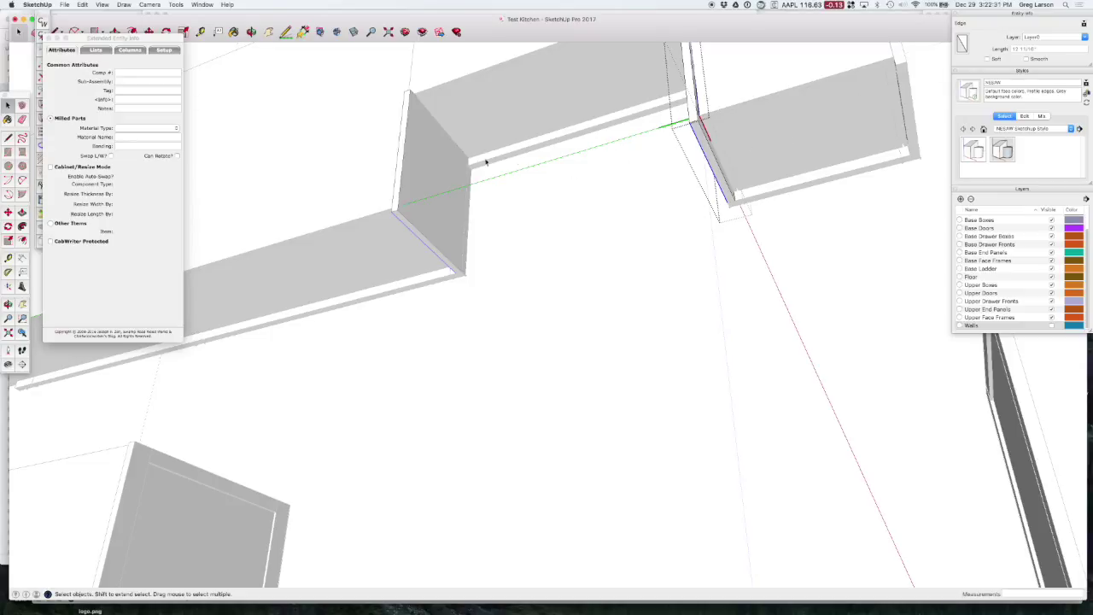
pyautogui.press('Escape')
pyautogui.click(430, 167)
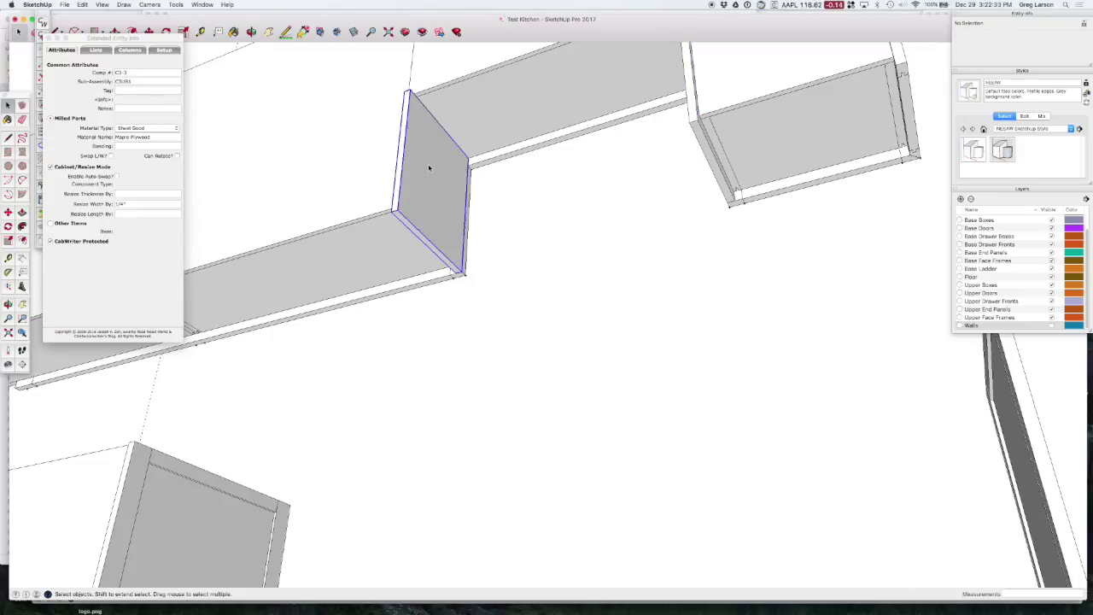
pyautogui.click(708, 152)
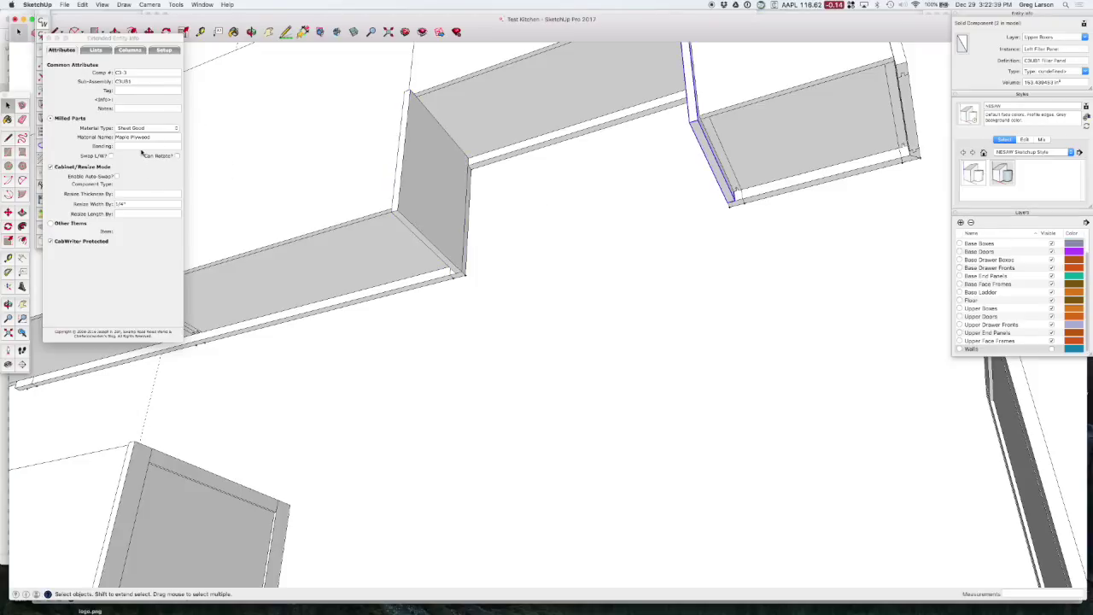
pyautogui.click(412, 183)
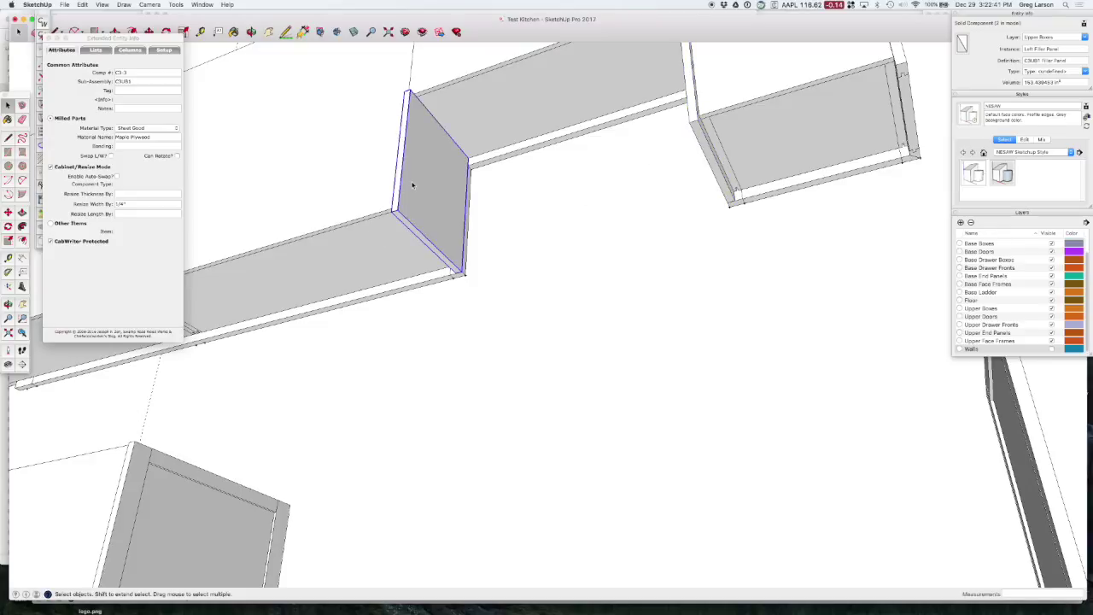
pyautogui.click(712, 160)
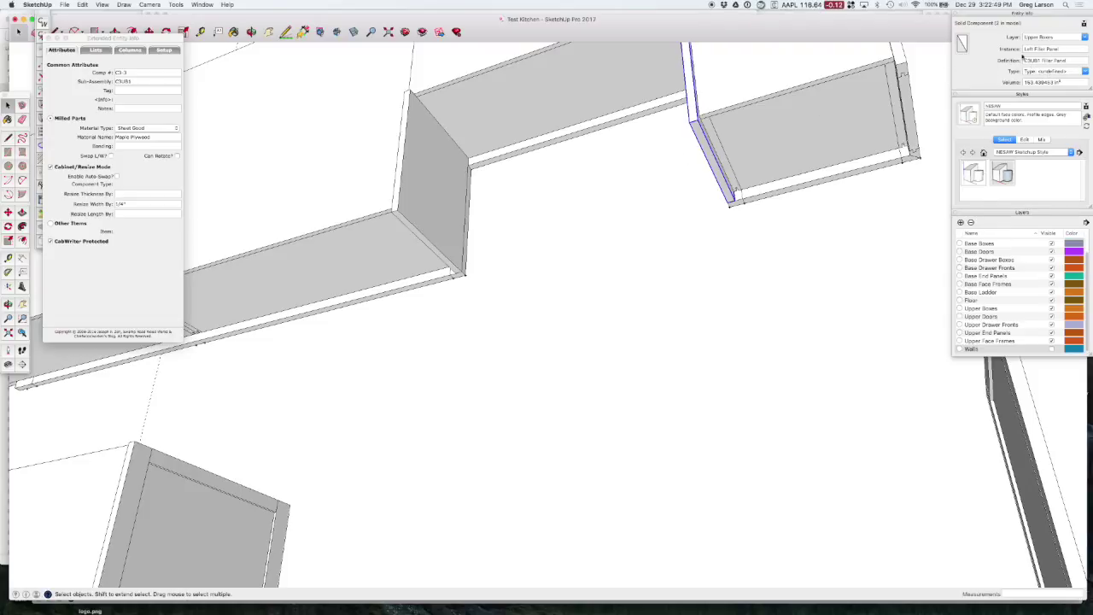
pyautogui.click(432, 170)
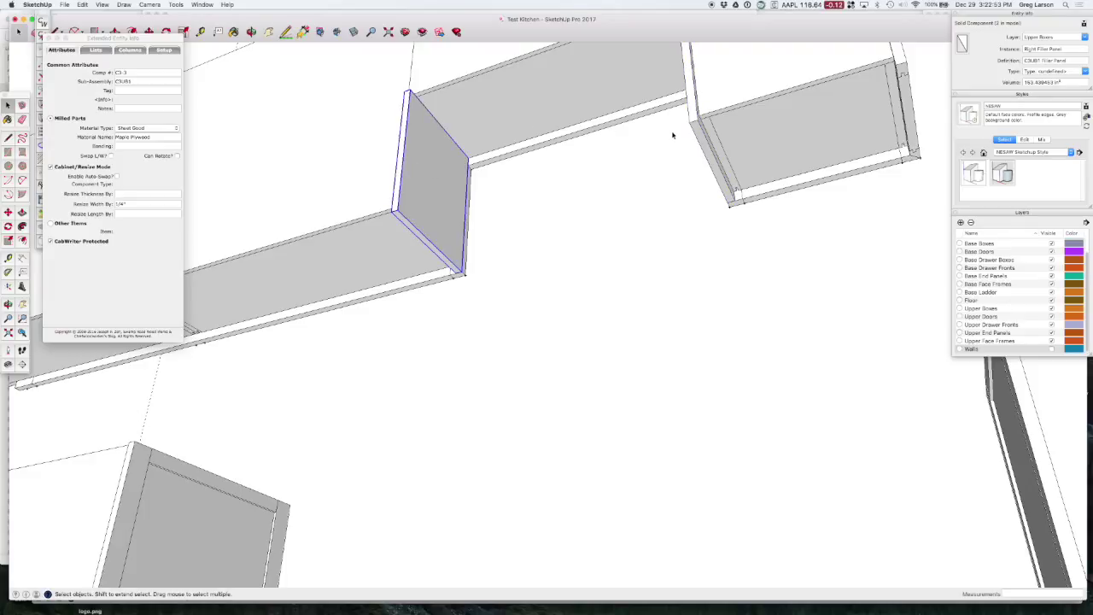
# Step: Open and close the Left Filler Panel component, then select each filler panel in turn
pyautogui.press('m')
pyautogui.click(698, 137)
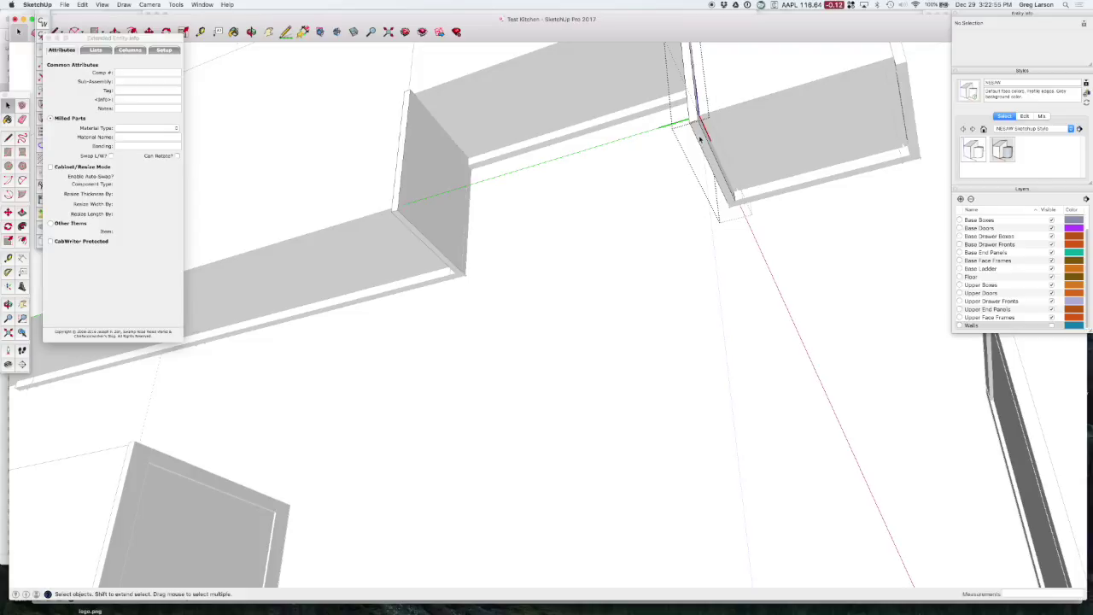
pyautogui.click(665, 204)
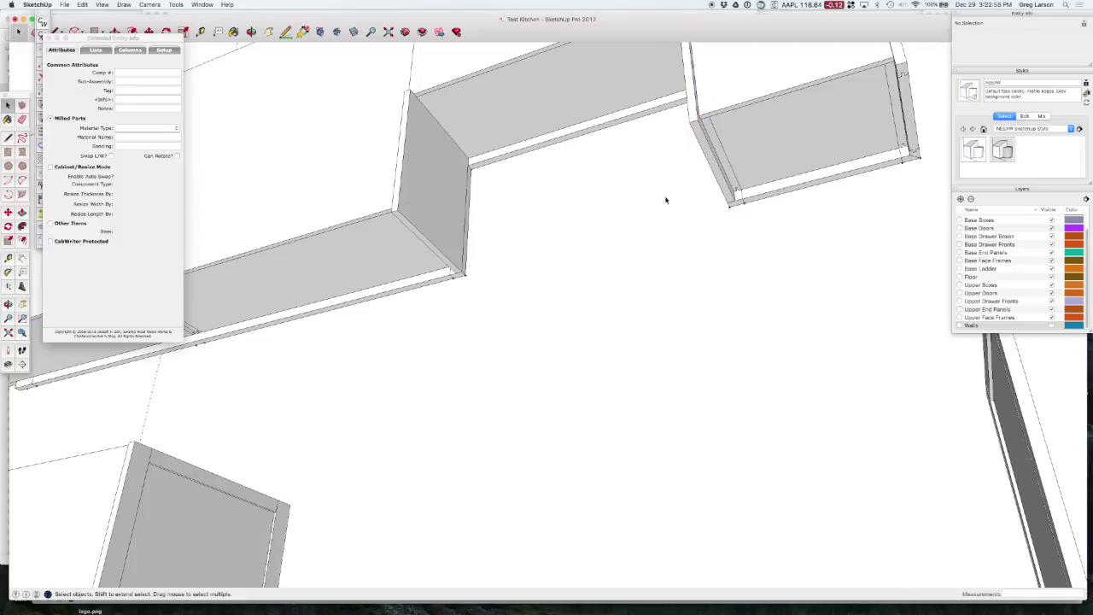
pyautogui.click(702, 144)
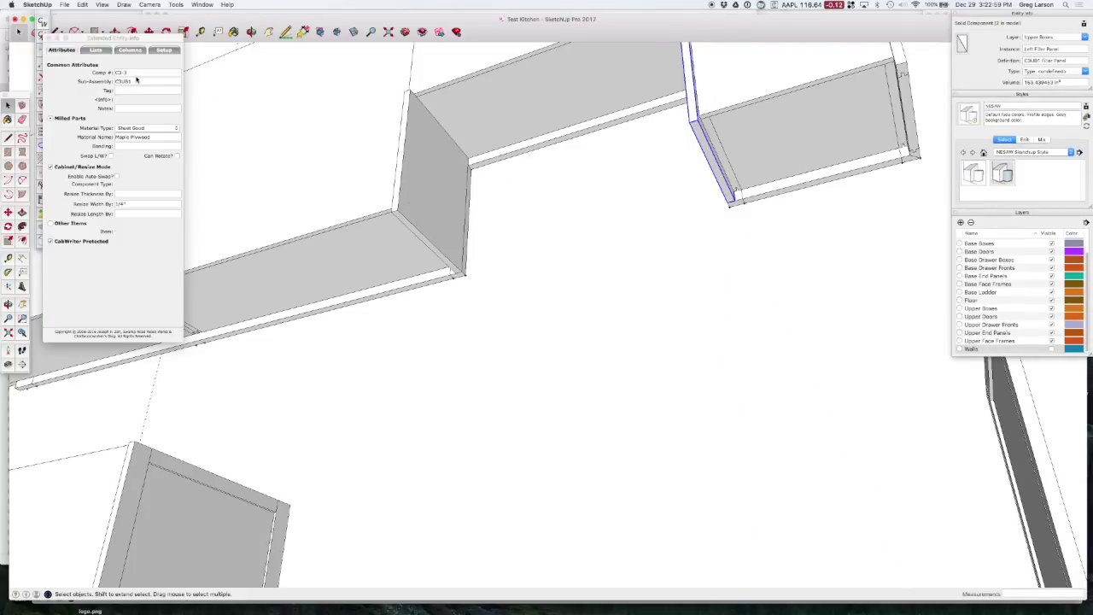
pyautogui.click(435, 190)
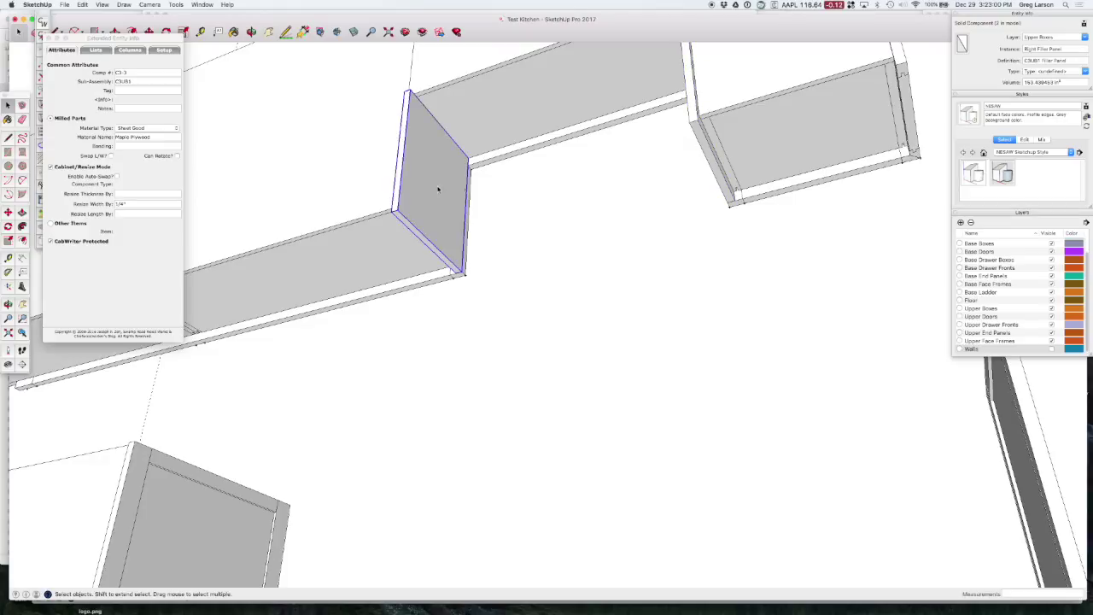
pyautogui.click(707, 152)
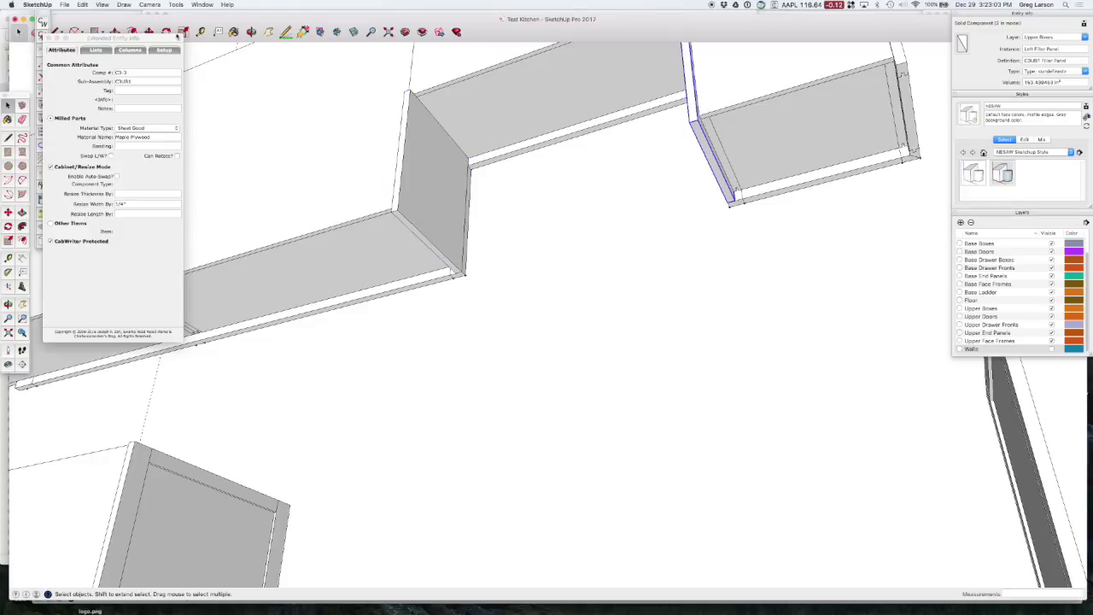
# Step: Run a CabWriter command from the File menu on the selected Left Filler Panel
pyautogui.click(63, 5)
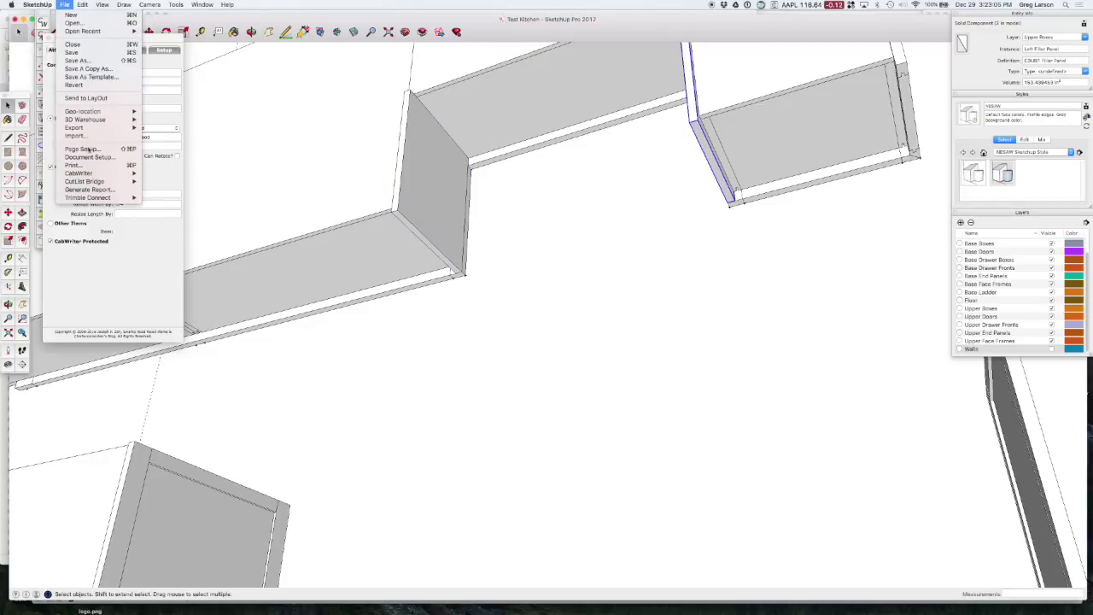
pyautogui.moveTo(91, 183)
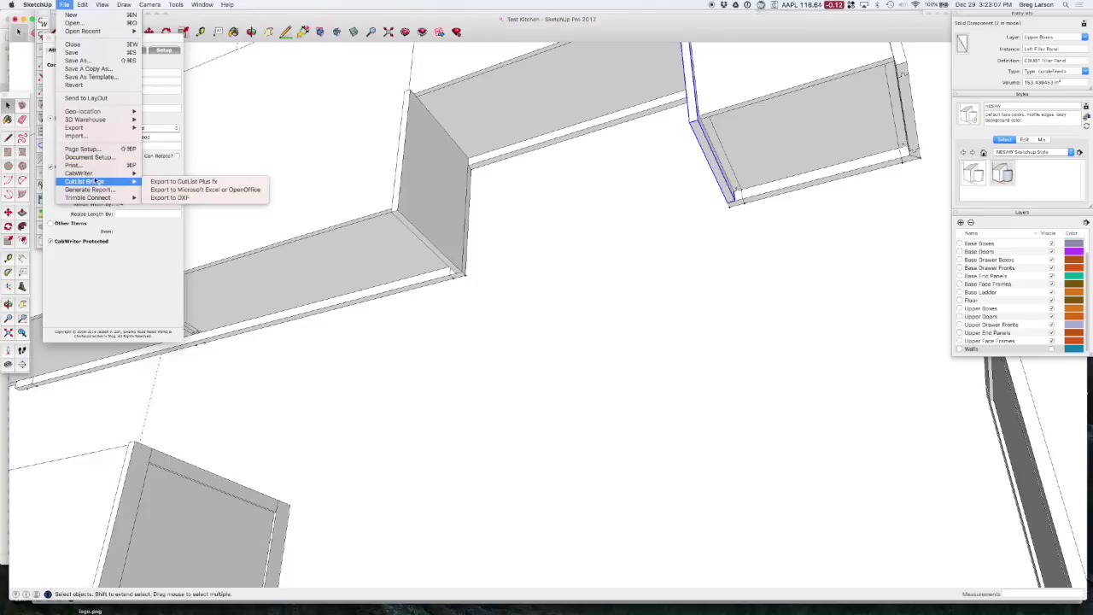
pyautogui.click(177, 193)
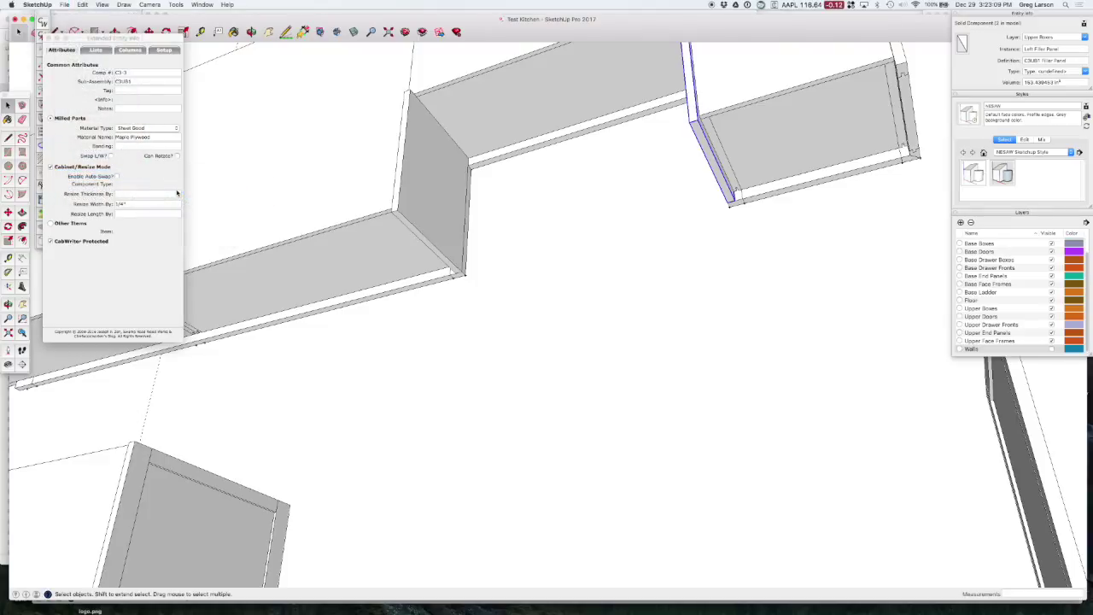
pyautogui.click(440, 175)
pyautogui.click(703, 150)
pyautogui.click(431, 171)
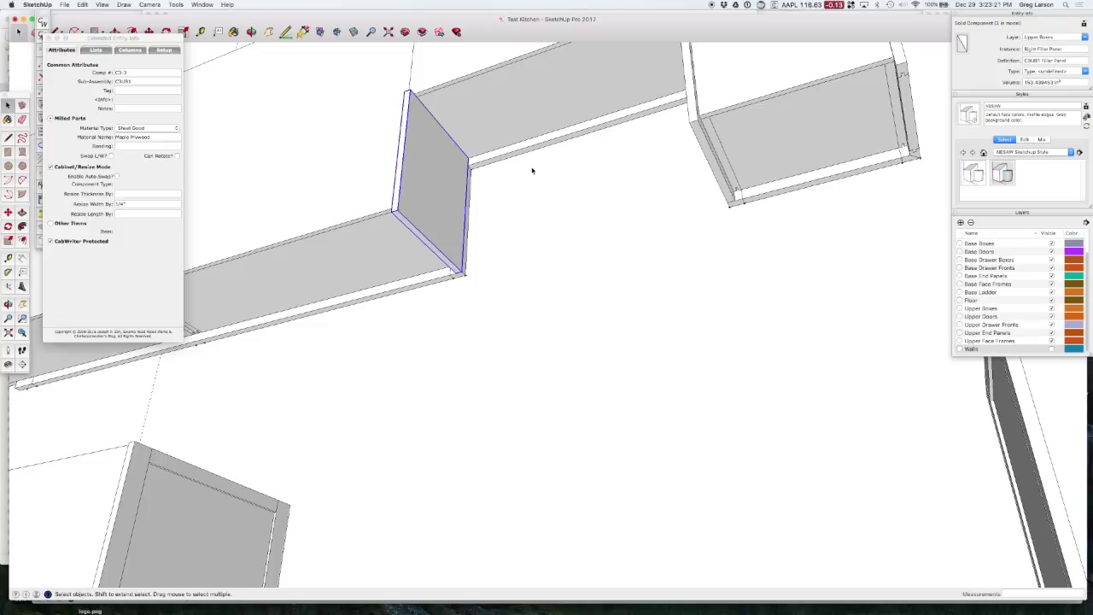
pyautogui.doubleClick(711, 164)
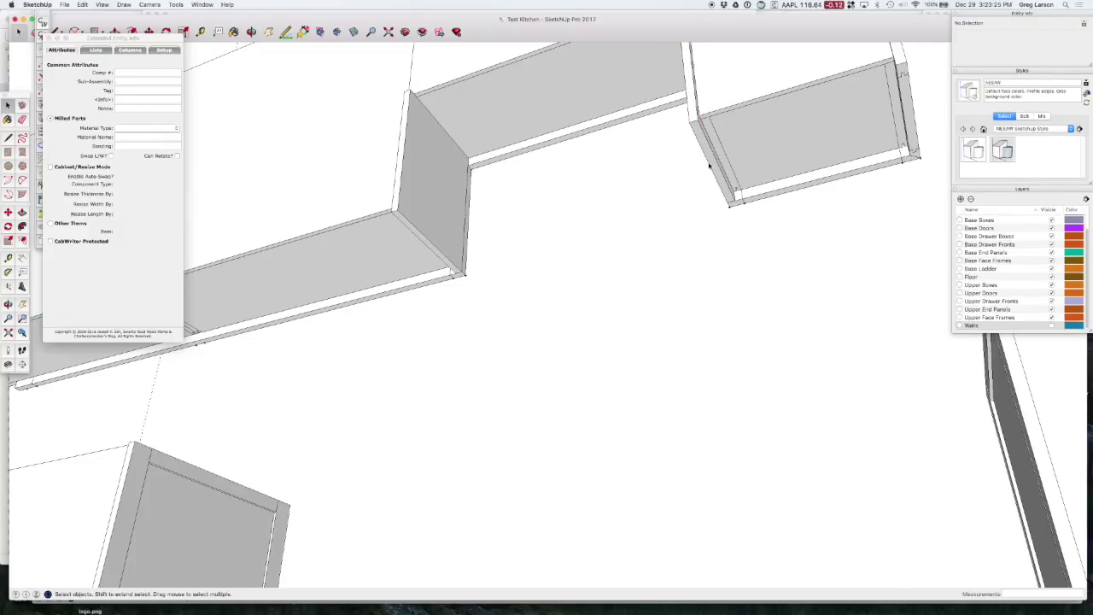
# Step: Exit the cabinet, then zoom and orbit from a front view to look up at the rail
pyautogui.click(544, 194)
pyautogui.scroll(-5, 550, 206)
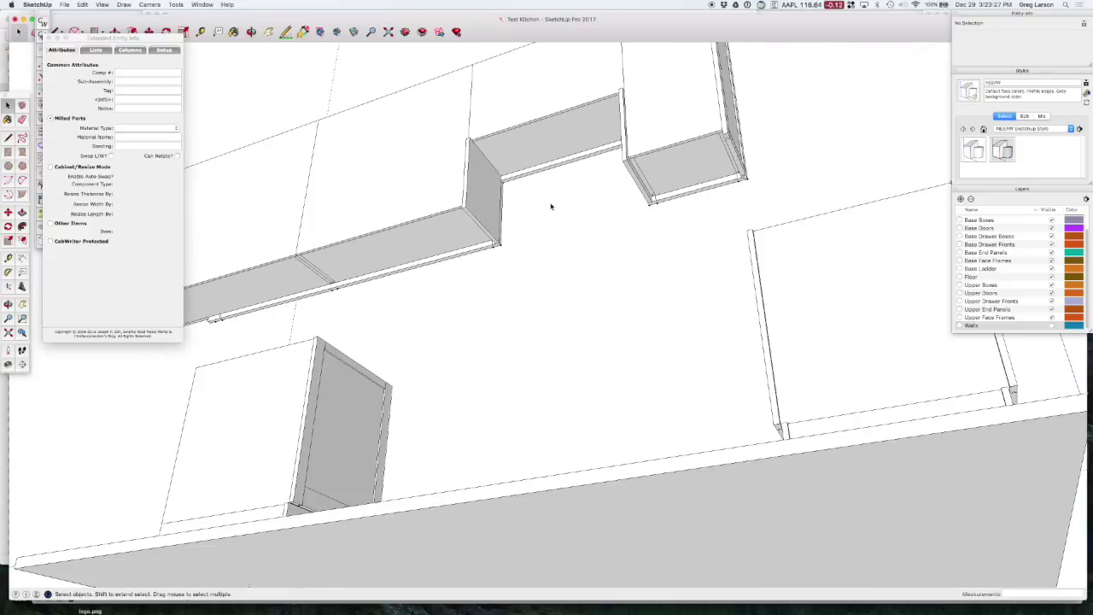
pyautogui.moveTo(550, 205)
pyautogui.mouseDown(button='middle')
pyautogui.moveTo(330, 327)
pyautogui.moveTo(806, 204)
pyautogui.moveTo(520, 271)
pyautogui.moveTo(366, 270)
pyautogui.moveTo(834, 261)
pyautogui.moveTo(798, 270)
pyautogui.mouseUp(button='middle')
pyautogui.moveTo(798, 270); pyautogui.dragTo(771, 270)
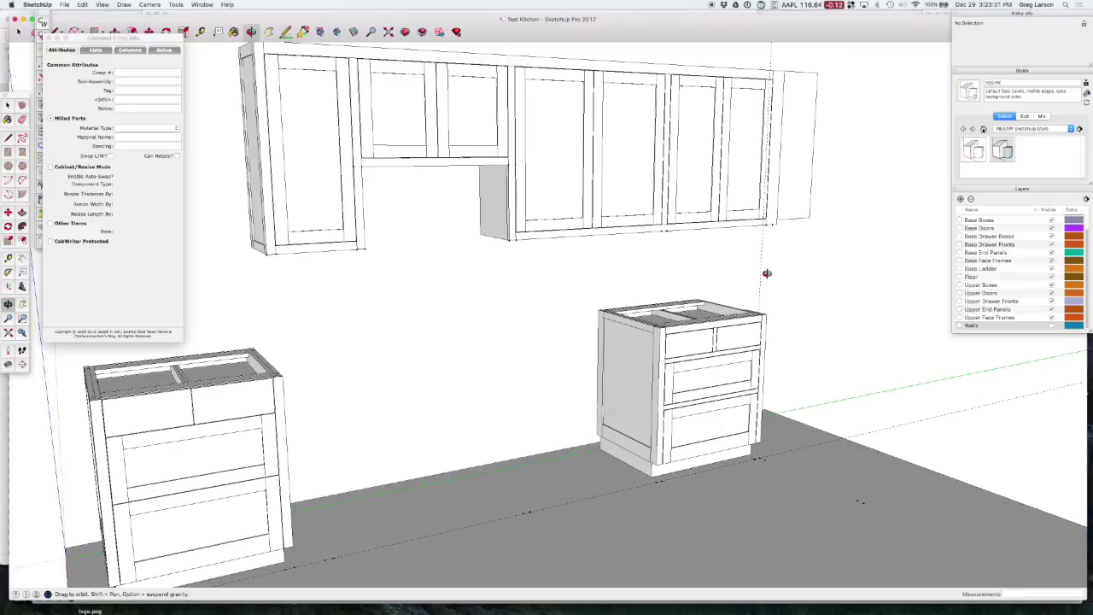
pyautogui.moveTo(378, 261); pyautogui.dragTo(434, 206)
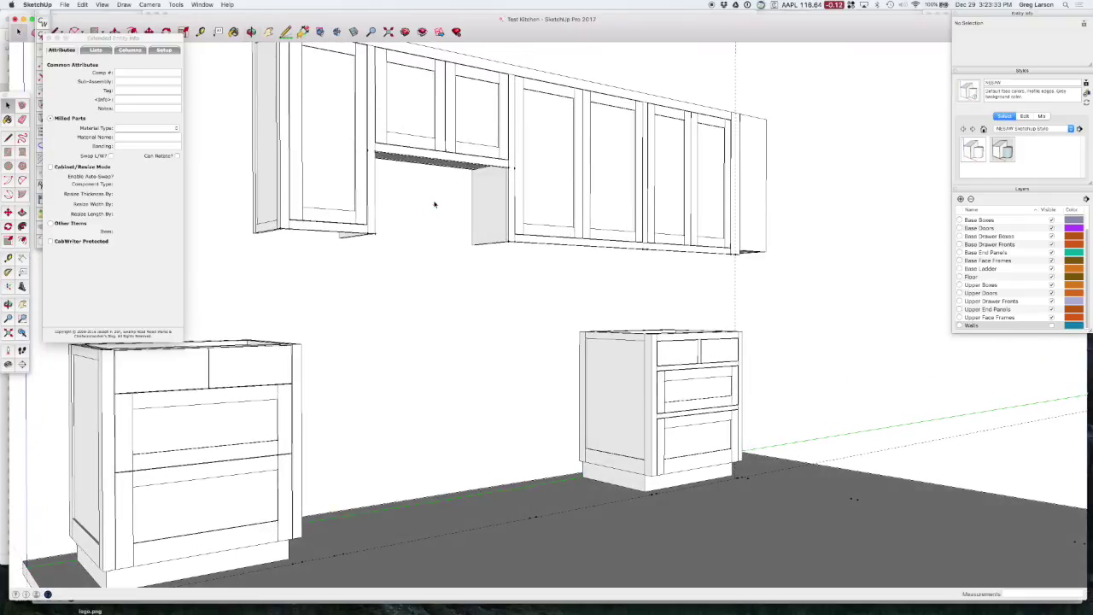
pyautogui.moveTo(425, 393); pyautogui.dragTo(459, 329)
pyautogui.press('space')
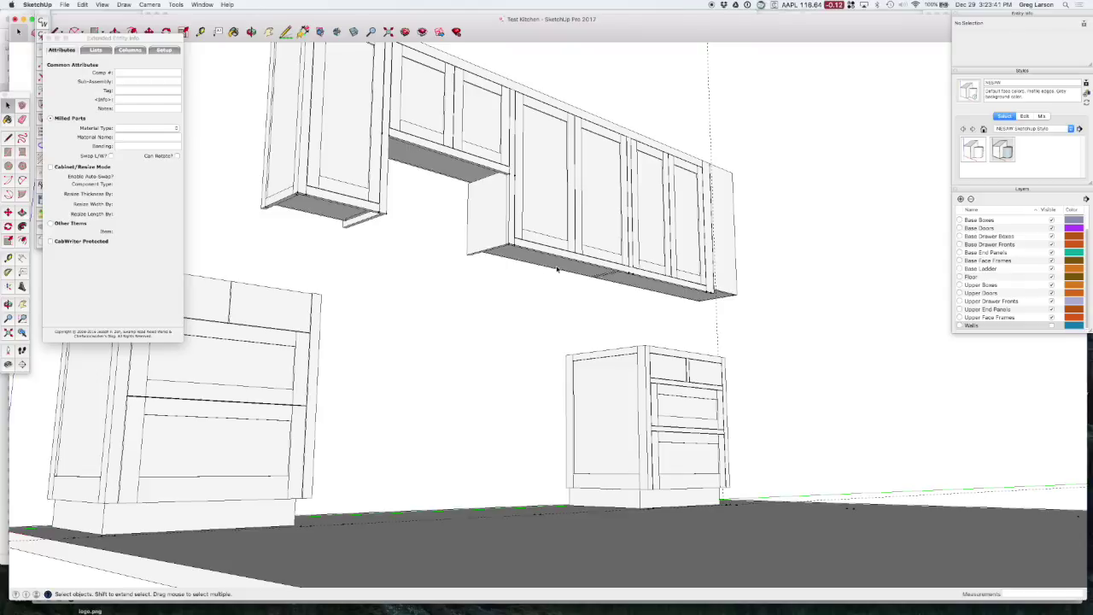
pyautogui.scroll(6, 439, 147)
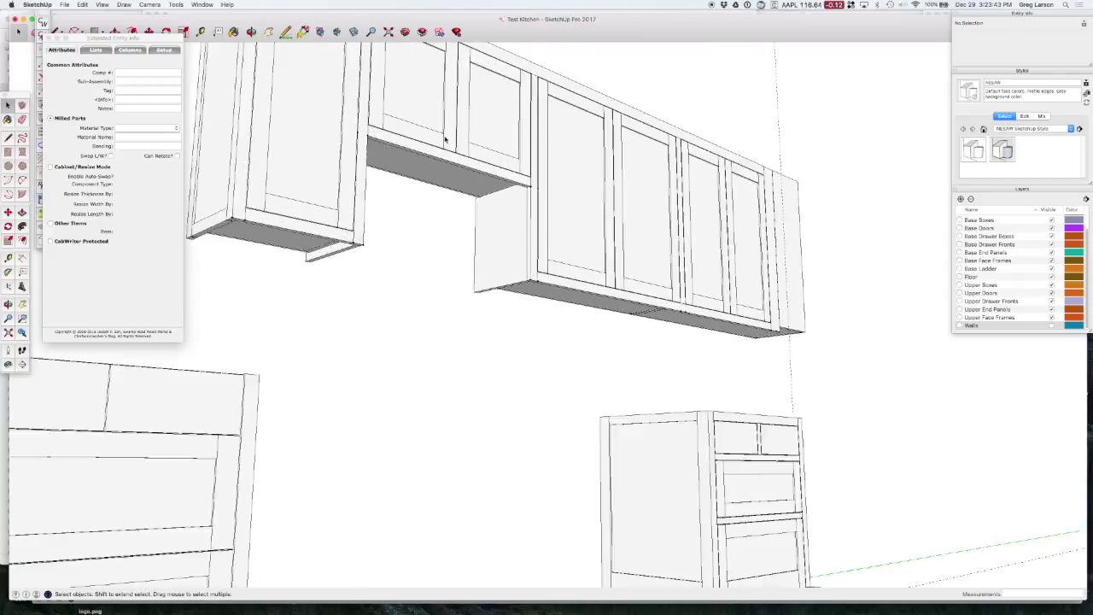
pyautogui.moveTo(446, 143)
pyautogui.mouseDown(button='middle')
pyautogui.moveTo(450, 198)
pyautogui.moveTo(457, 158)
pyautogui.mouseUp(button='middle')
# Step: Unlock the bottom rail between the cabinets and open it for editing
pyautogui.click(454, 161)
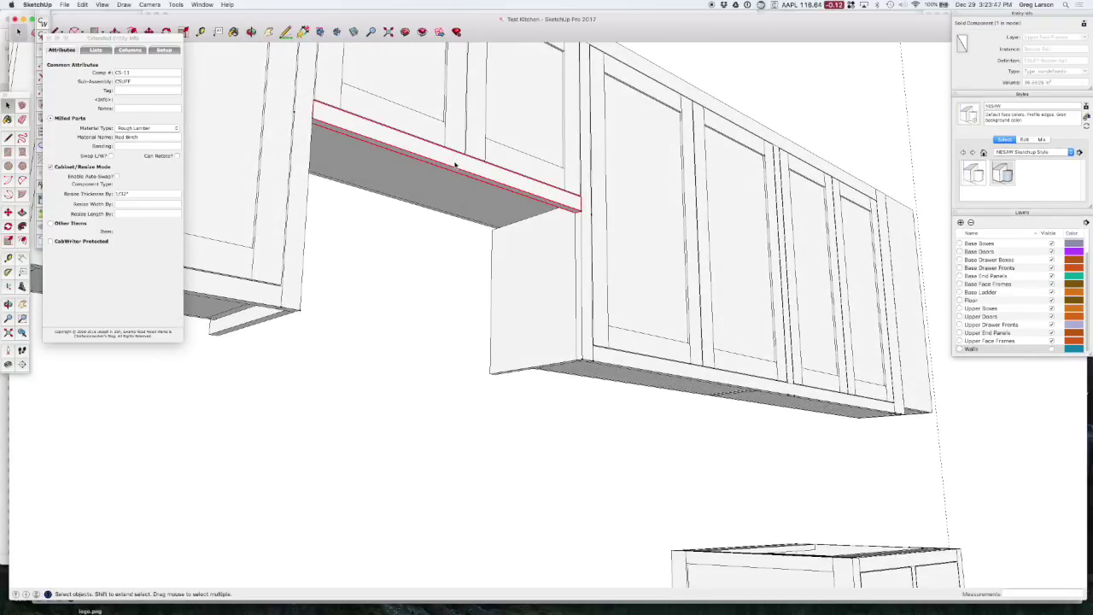
pyautogui.rightClick(454, 161)
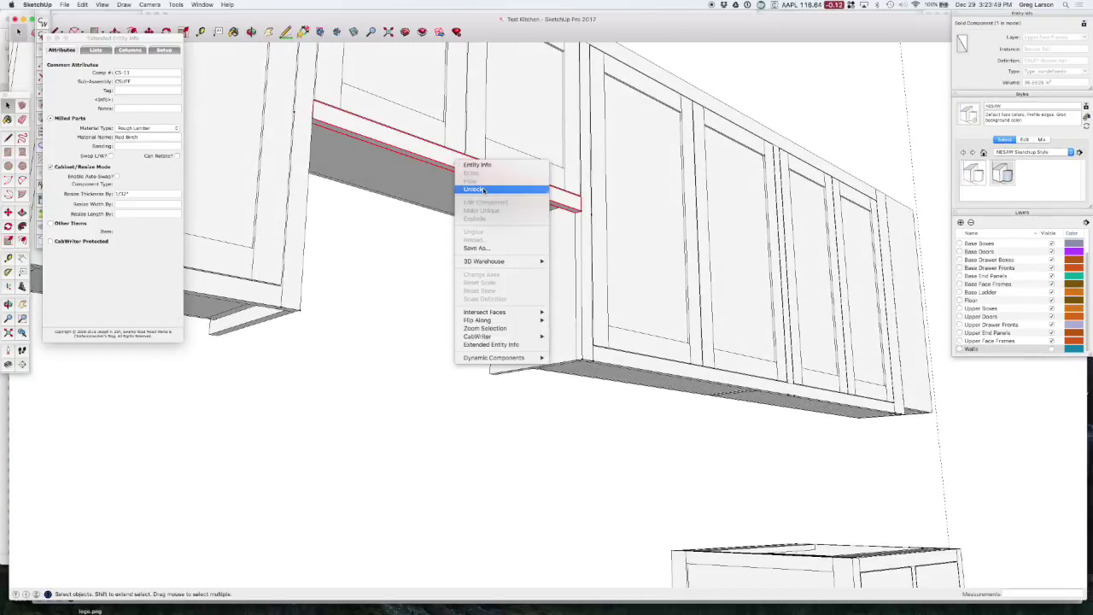
pyautogui.click(474, 189)
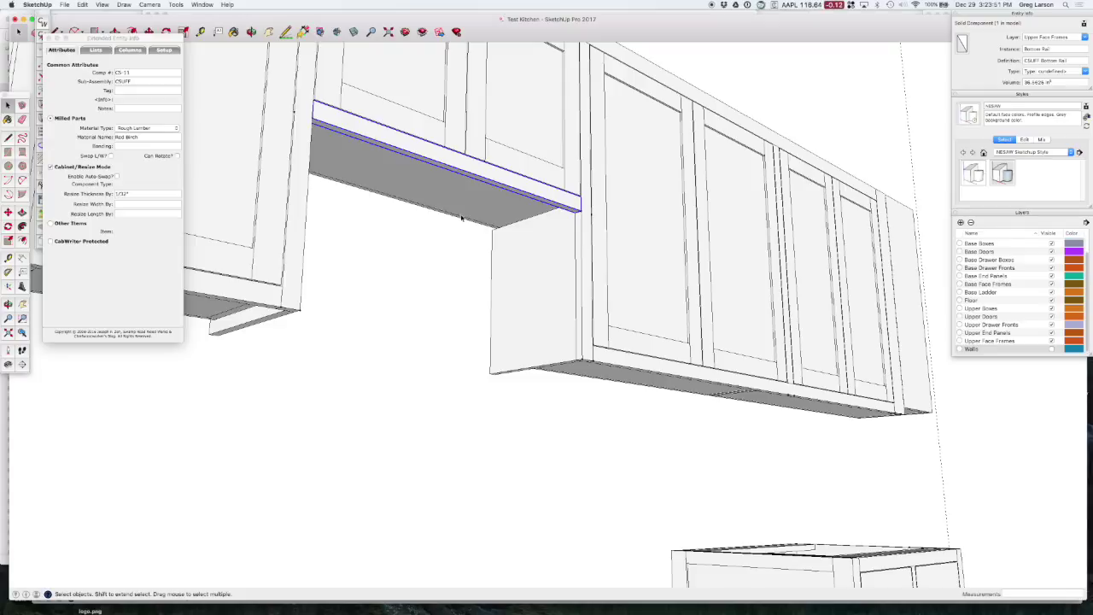
pyautogui.tripleClick(453, 165)
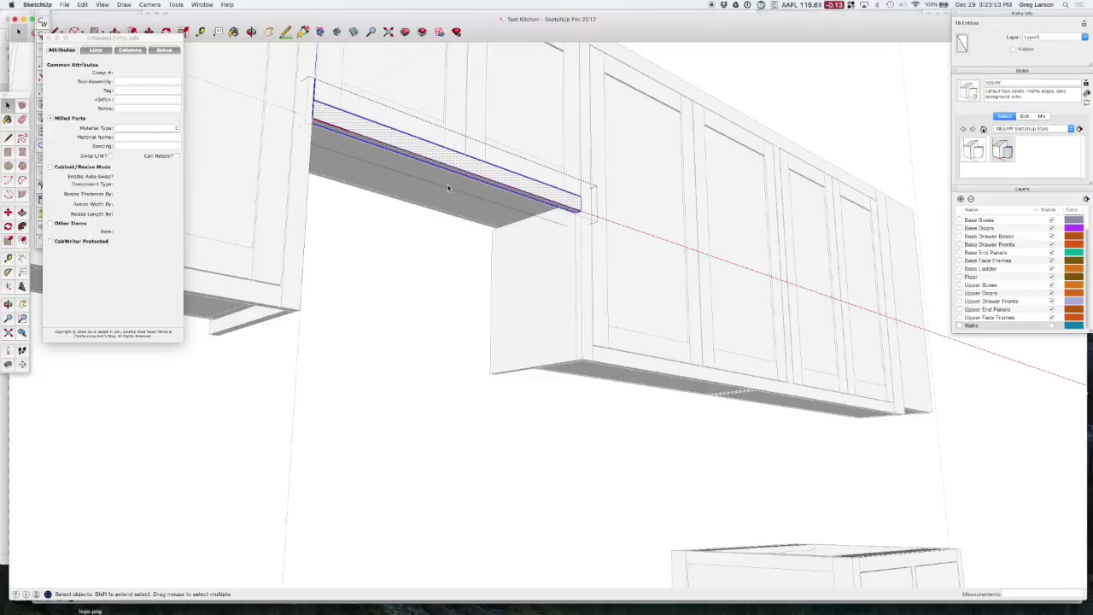
pyautogui.click(448, 185)
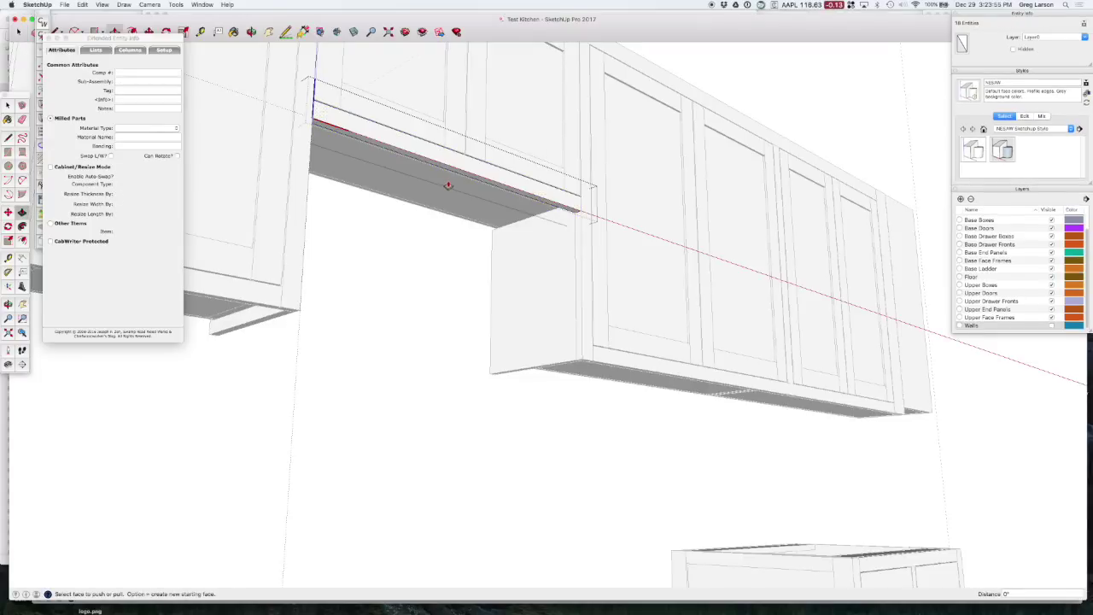
# Step: Push/Pull the rail's bottom face down 3"
pyautogui.press('p')
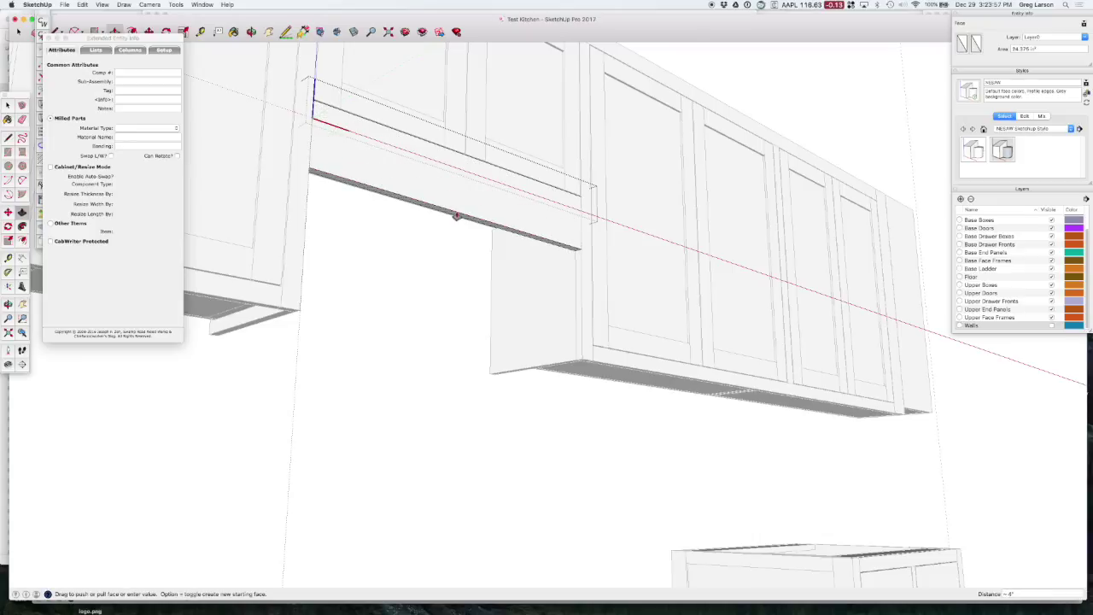
pyautogui.click(456, 204)
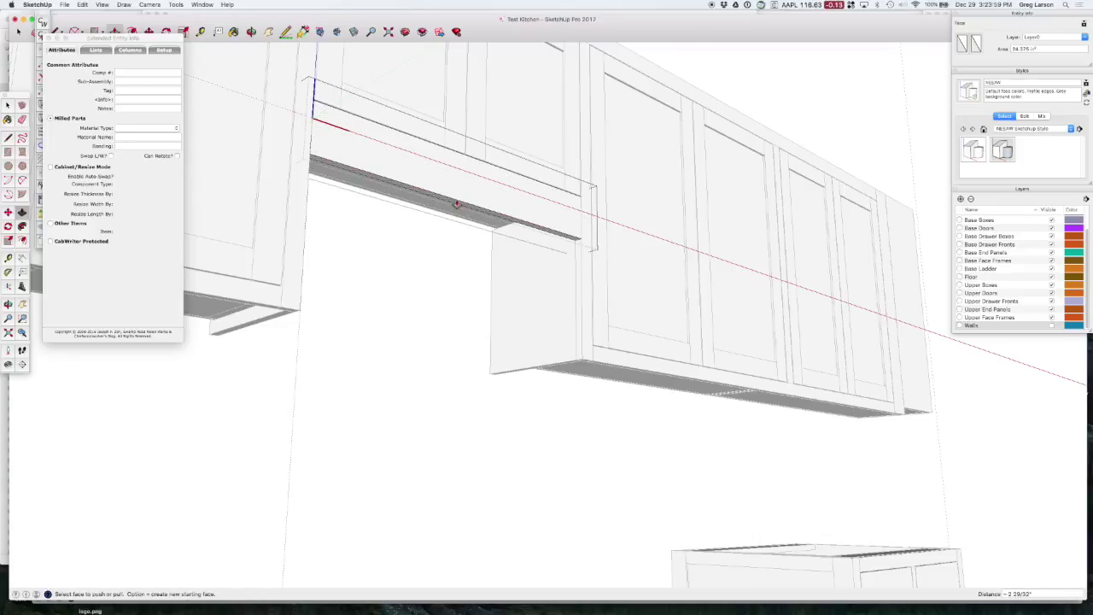
pyautogui.click(457, 204)
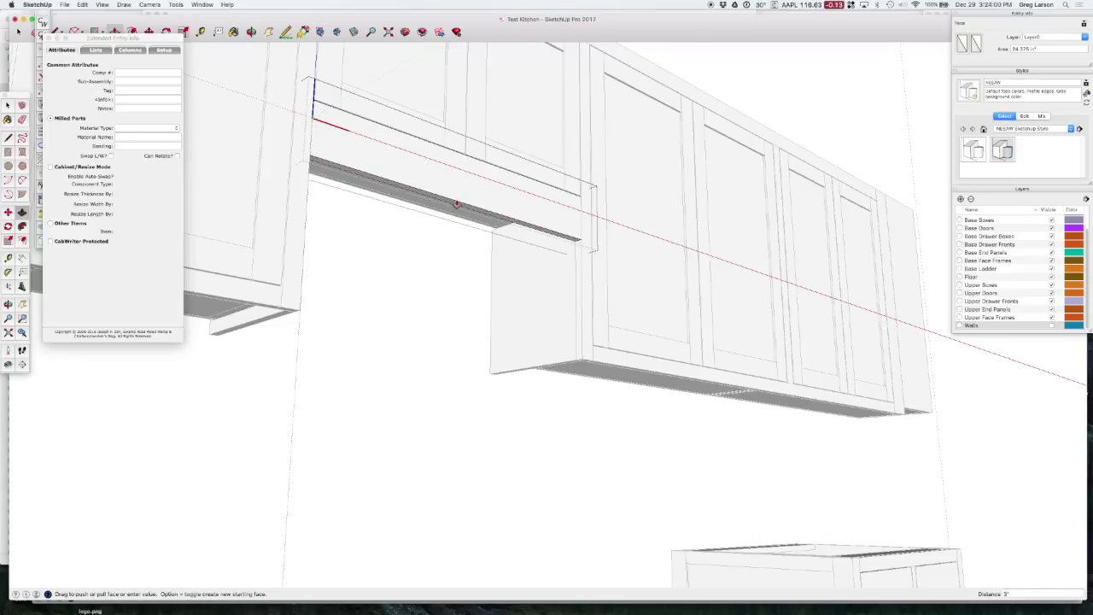
pyautogui.click(448, 257)
pyautogui.moveTo(448, 257); pyautogui.dragTo(446, 279, button='middle')
pyautogui.click(441, 267)
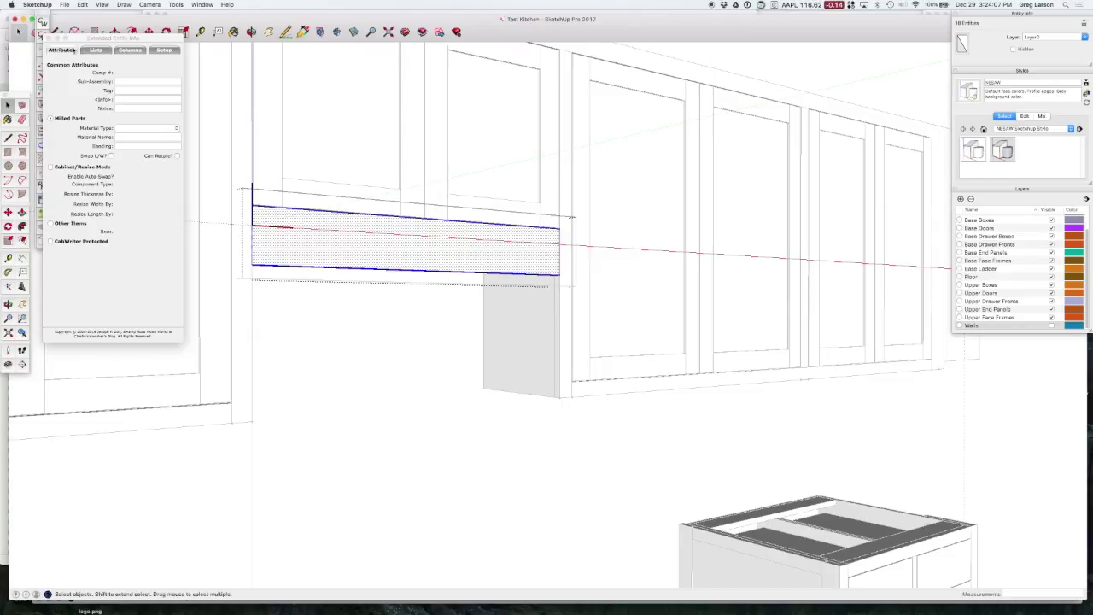
# Step: Draw a 3-point arc across the rail face from its lower left to lower right end
pyautogui.click(51, 38)
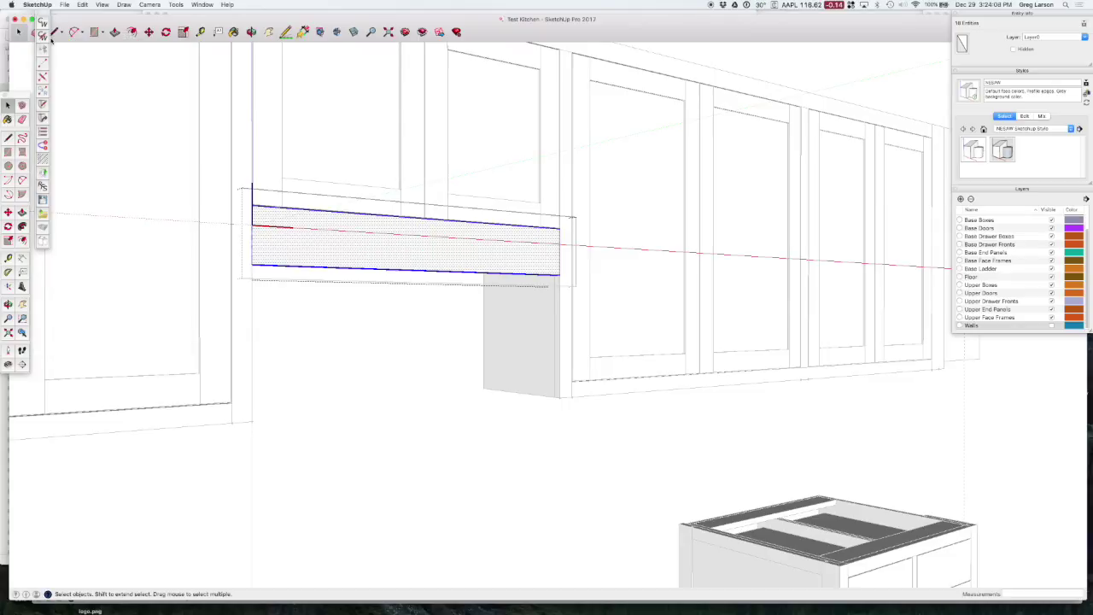
pyautogui.click(9, 181)
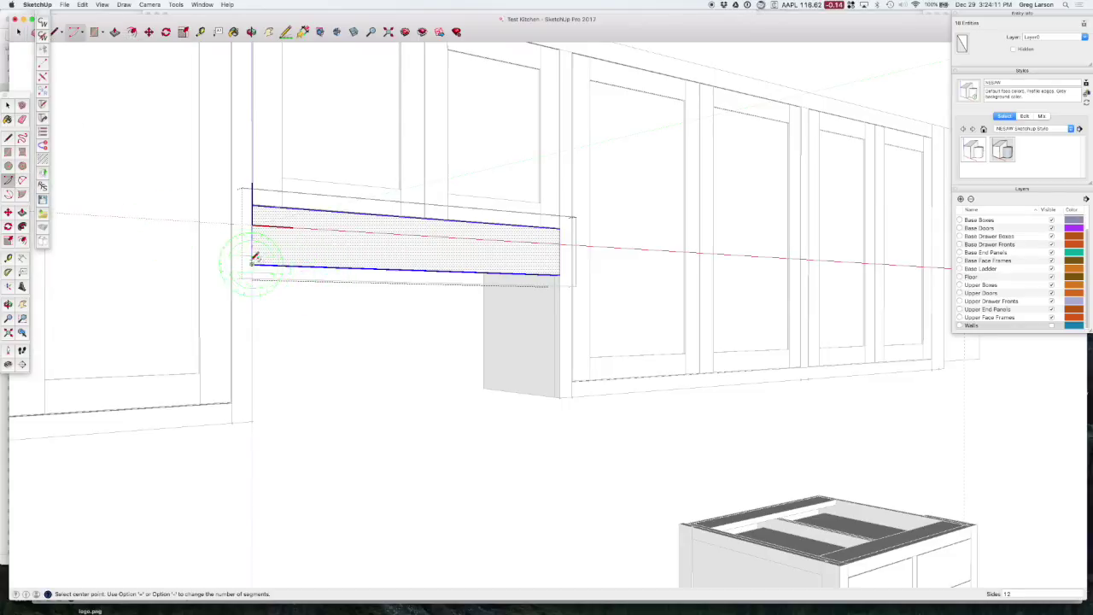
pyautogui.click(9, 194)
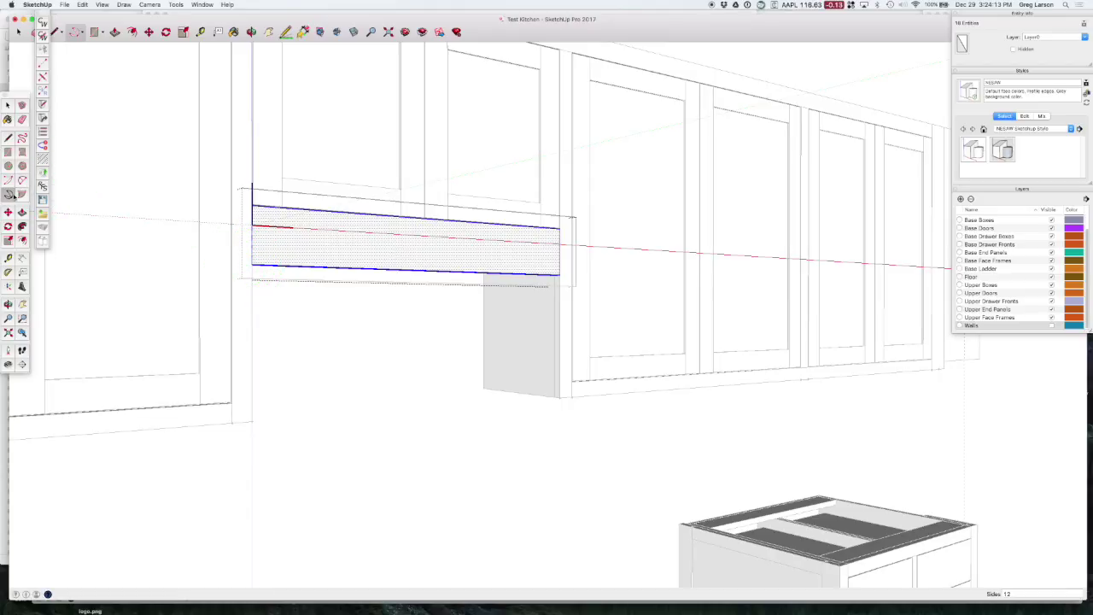
pyautogui.click(253, 264)
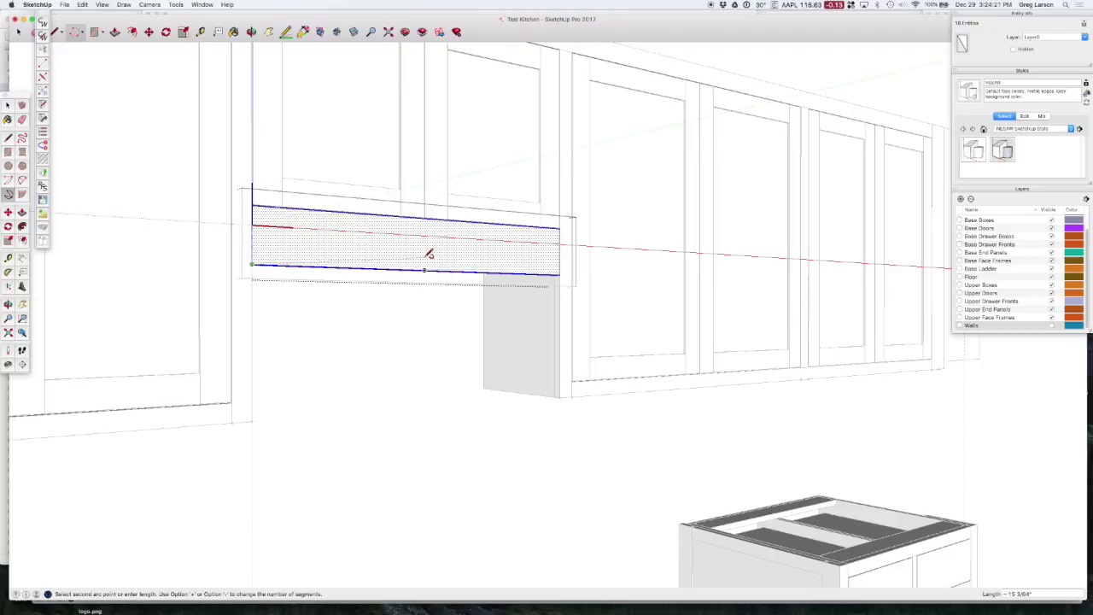
pyautogui.click(429, 256)
pyautogui.click(560, 273)
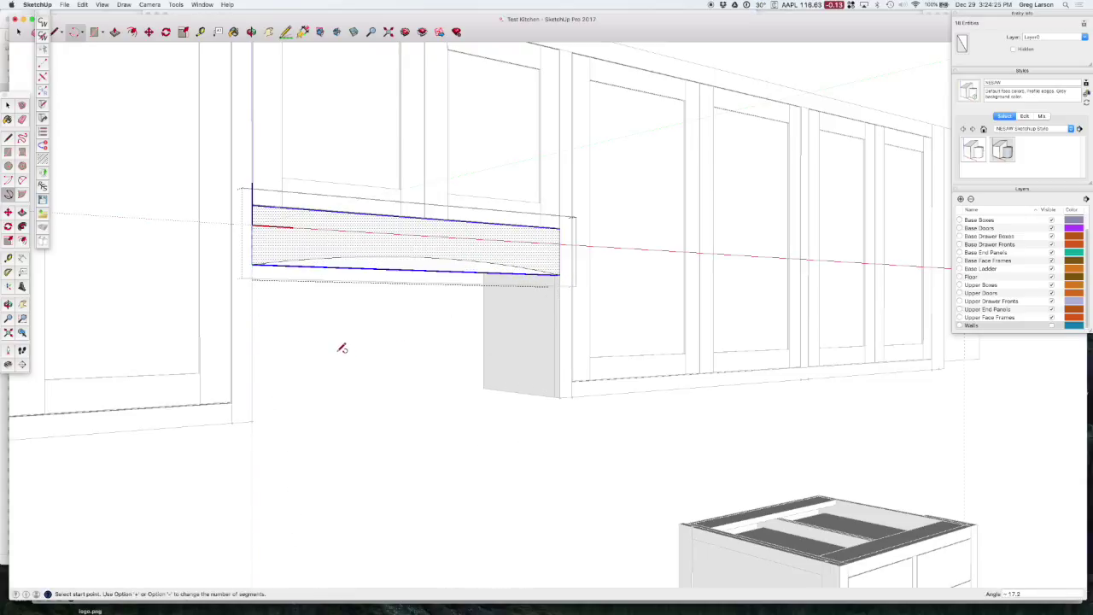
# Step: Push/Pull away the sliver of face below the arc
pyautogui.press('p')
pyautogui.click(409, 269)
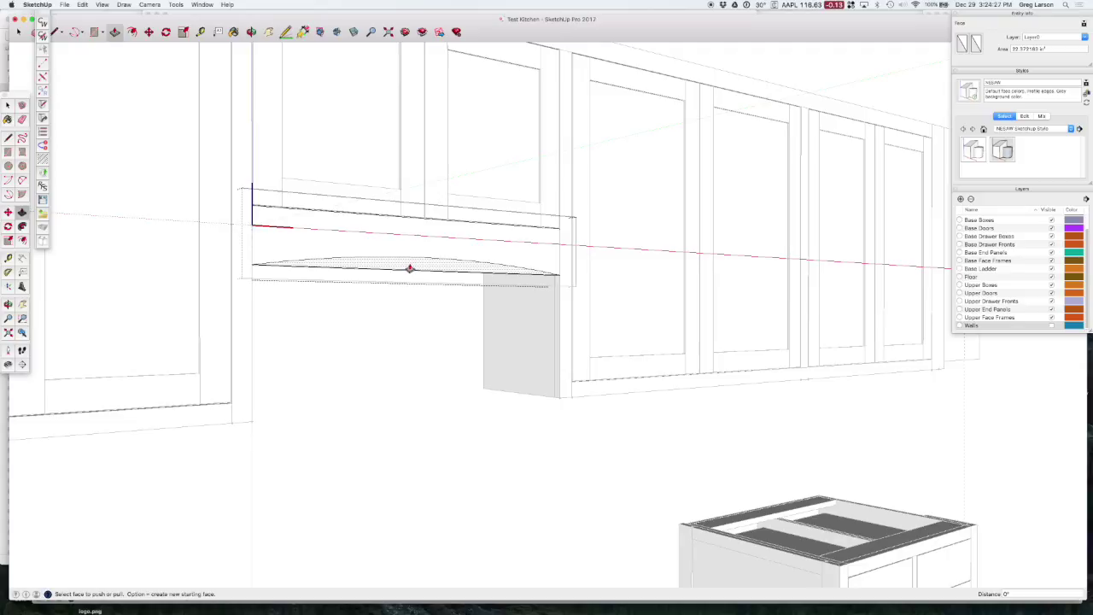
pyautogui.moveTo(409, 269); pyautogui.dragTo(333, 280)
pyautogui.press('space')
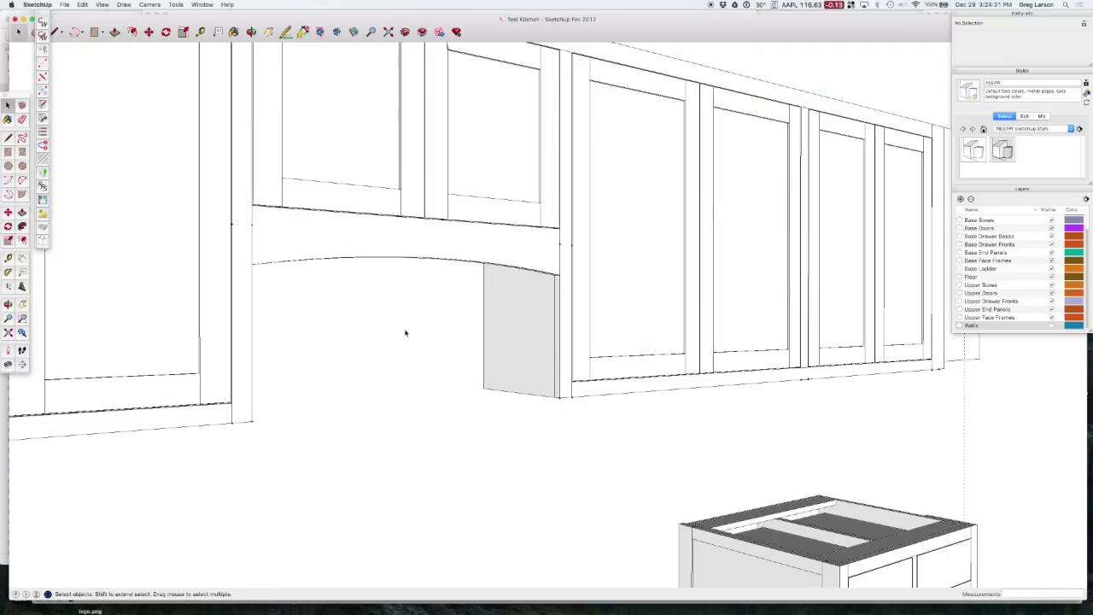
pyautogui.scroll(-5, 406, 332)
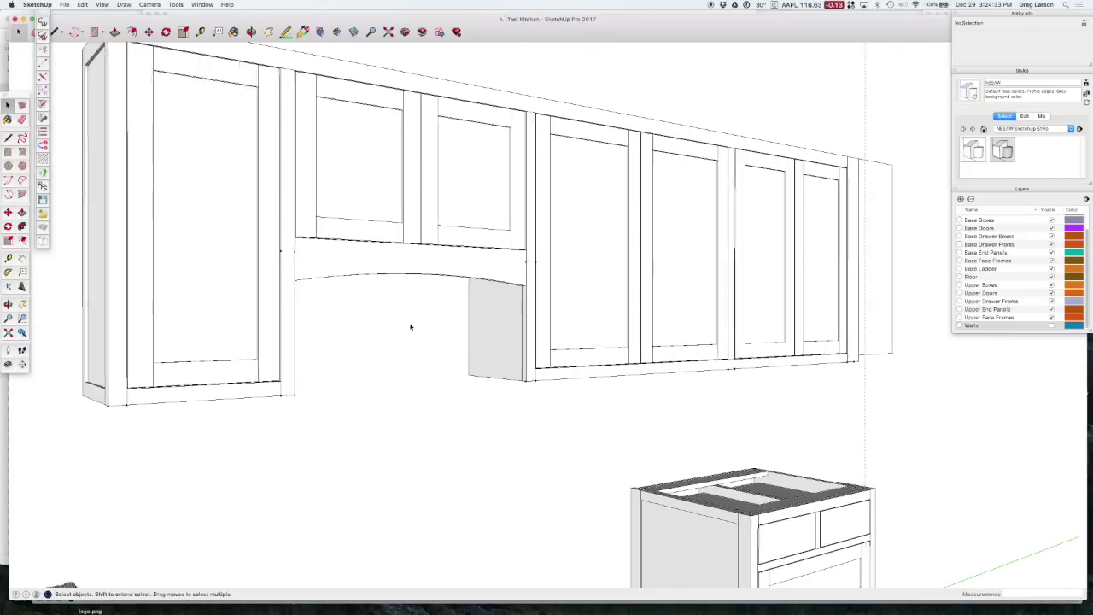
pyautogui.scroll(-2, 409, 324)
pyautogui.moveTo(410, 322); pyautogui.dragTo(432, 340, button='middle')
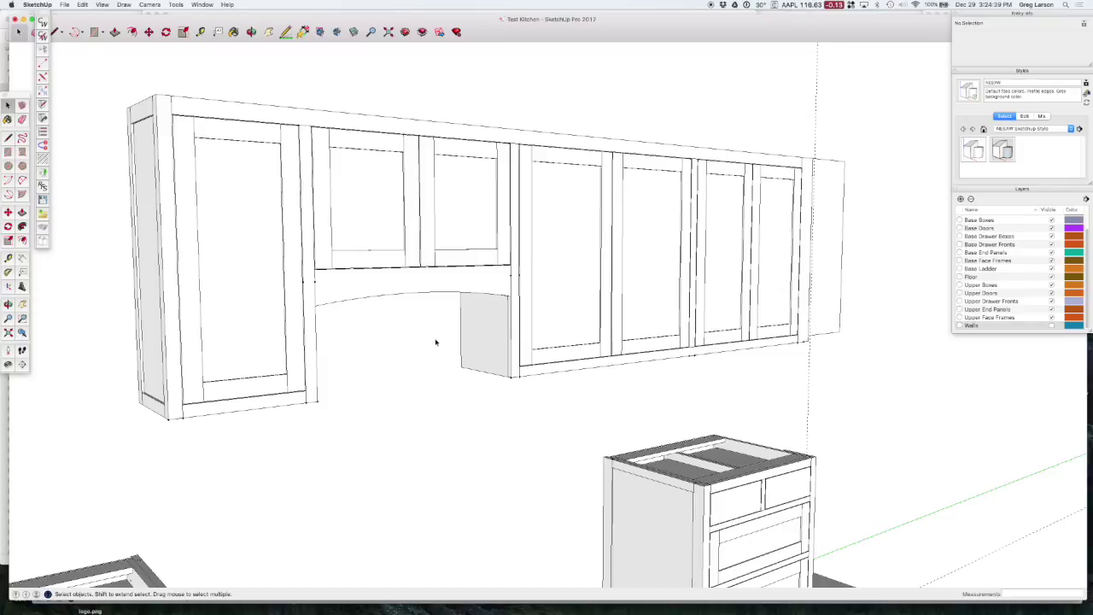
# Step: Tick CabWriter Protected for the arched Bottom Rail in Extended Entity Info, then deselect it
pyautogui.click(394, 292)
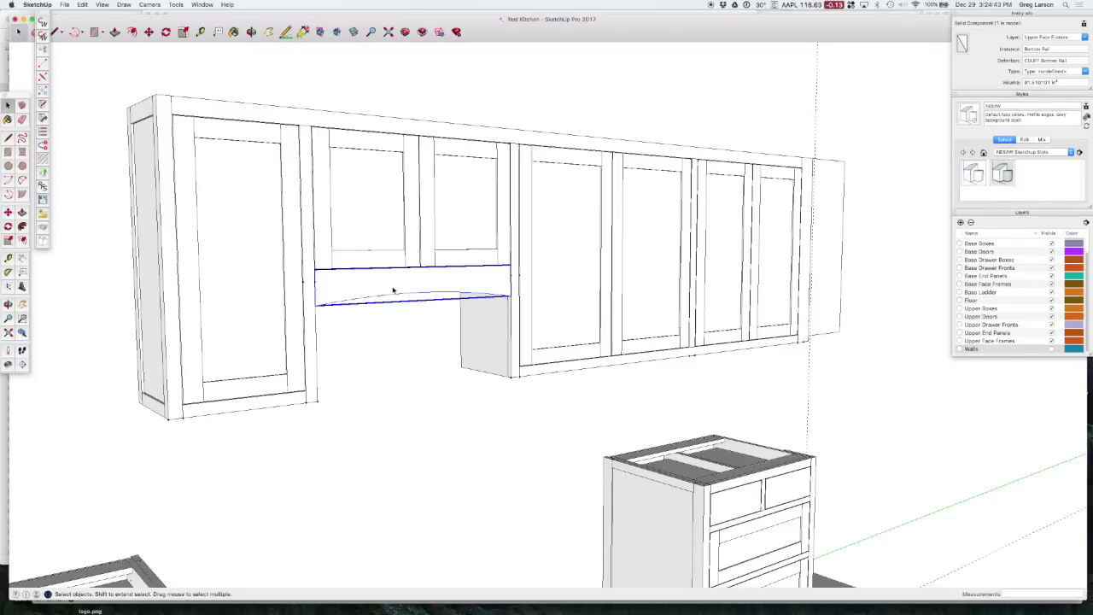
pyautogui.click(202, 4)
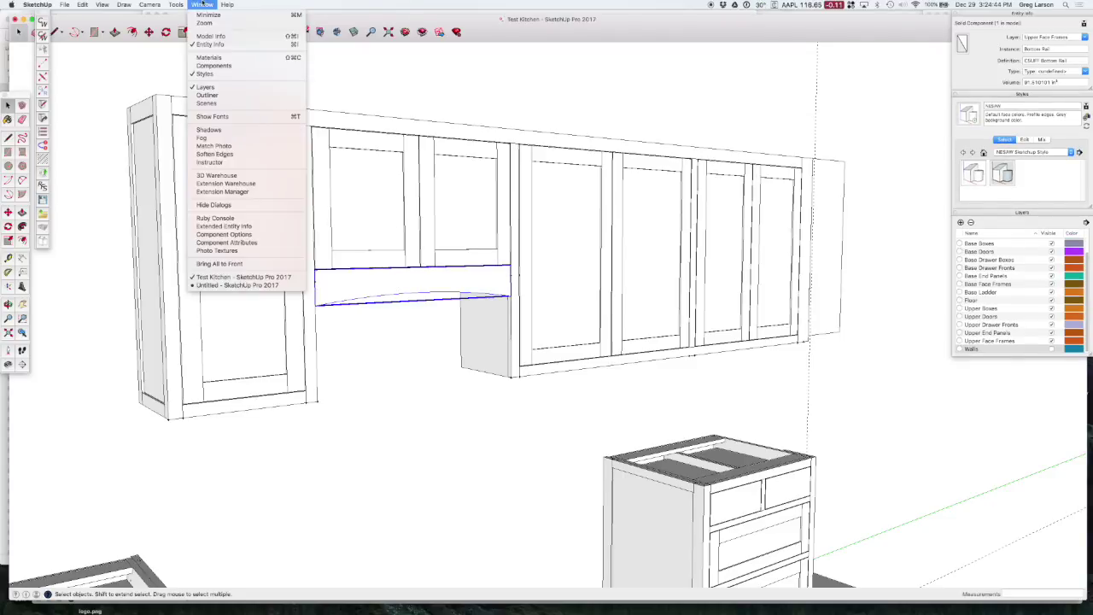
pyautogui.click(226, 227)
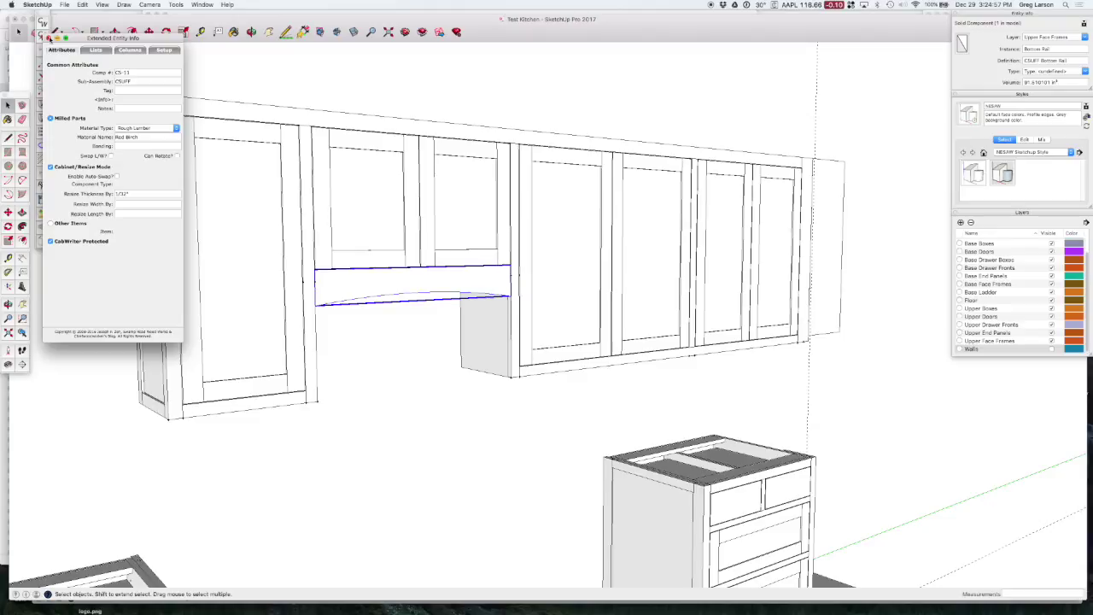
pyautogui.click(49, 38)
pyautogui.click(437, 348)
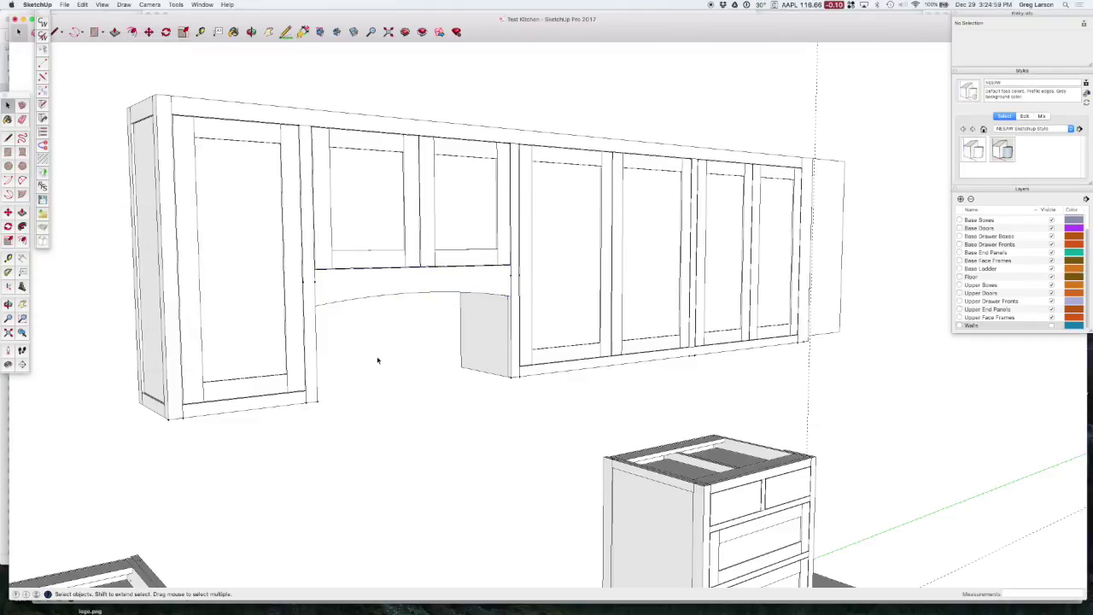
pyautogui.scroll(-5, 450, 350)
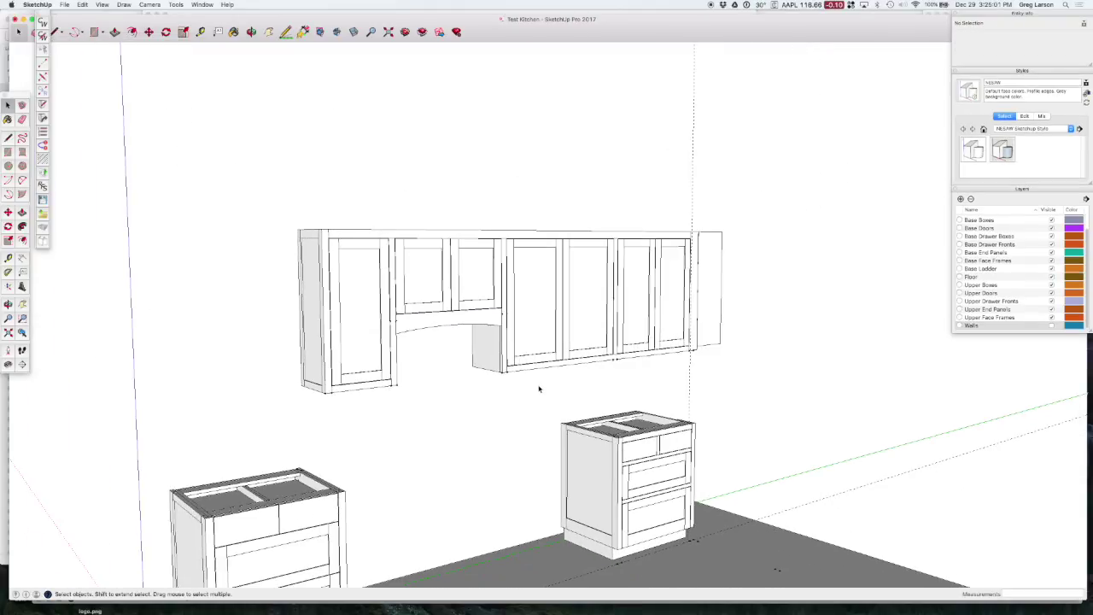
pyautogui.moveTo(538, 389)
pyautogui.mouseDown(button='middle')
pyautogui.moveTo(334, 324)
pyautogui.moveTo(217, 367)
pyautogui.mouseUp(button='middle')
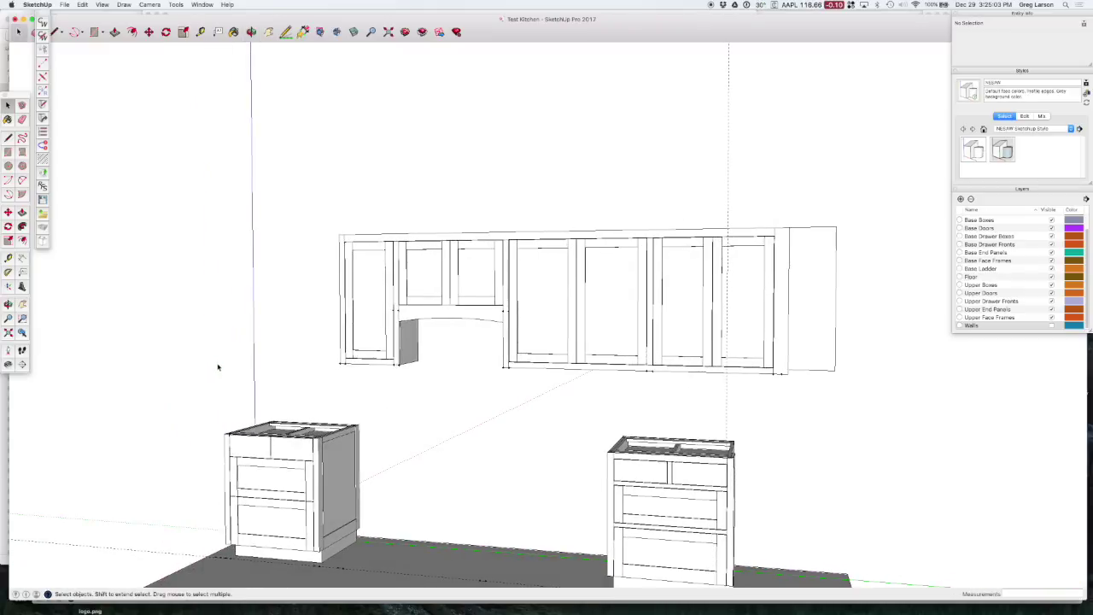
pyautogui.moveTo(466, 364); pyautogui.dragTo(471, 313, button='middle')
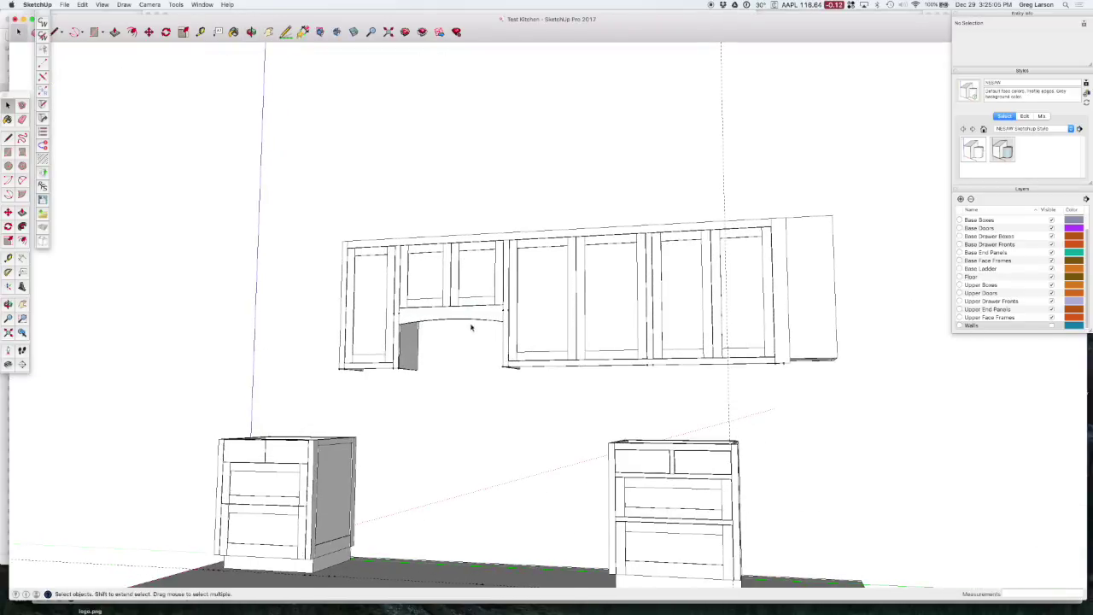
pyautogui.moveTo(281, 329)
pyautogui.mouseDown(button='middle')
pyautogui.moveTo(447, 373)
pyautogui.moveTo(588, 373)
pyautogui.moveTo(353, 316)
pyautogui.moveTo(281, 280)
pyautogui.moveTo(649, 376)
pyautogui.moveTo(737, 339)
pyautogui.moveTo(606, 339)
pyautogui.moveTo(161, 251)
pyautogui.moveTo(150, 280)
pyautogui.mouseUp(button='middle')
pyautogui.moveTo(486, 386)
pyautogui.mouseDown(button='middle')
pyautogui.moveTo(470, 356)
pyautogui.moveTo(302, 300)
pyautogui.mouseUp(button='middle')
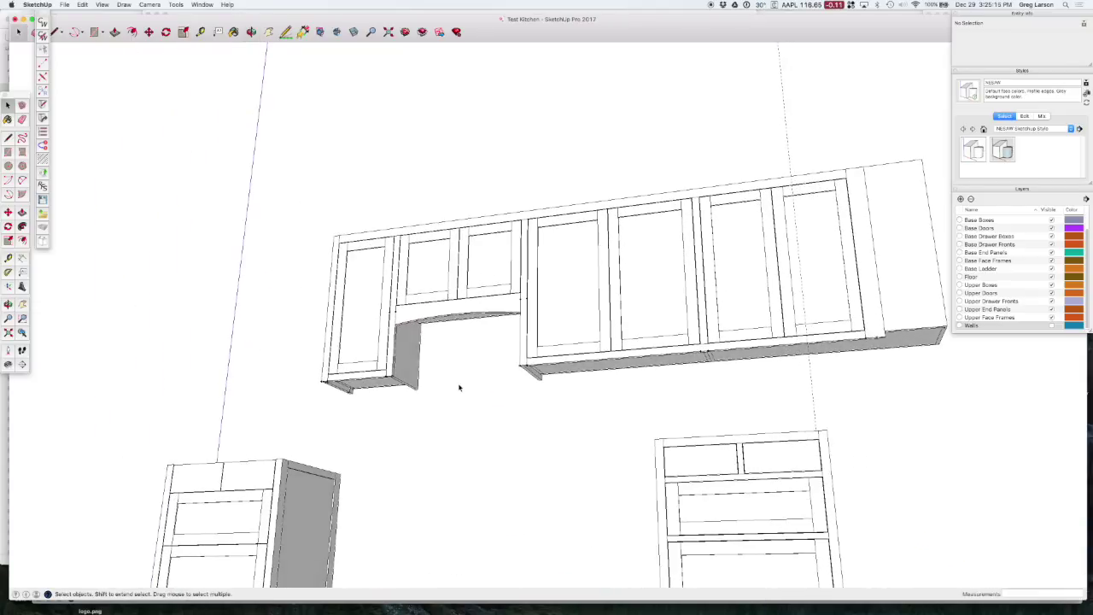
pyautogui.moveTo(467, 392)
pyautogui.mouseDown(button='middle')
pyautogui.moveTo(449, 354)
pyautogui.moveTo(583, 455)
pyautogui.moveTo(383, 214)
pyautogui.mouseUp(button='middle')
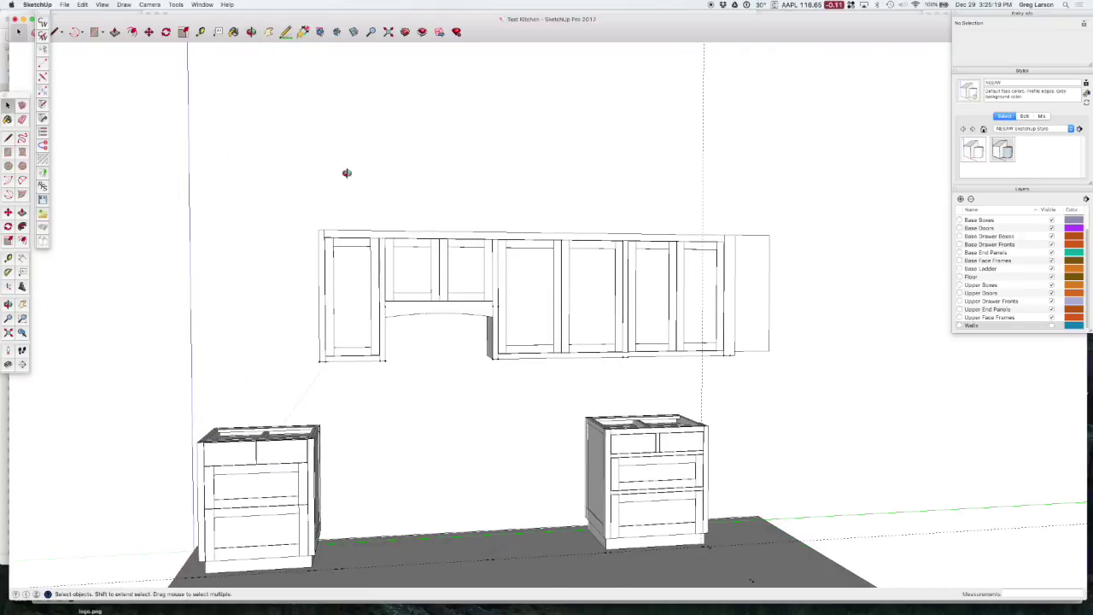
pyautogui.moveTo(347, 170)
pyautogui.mouseDown(button='middle')
pyautogui.moveTo(513, 234)
pyautogui.moveTo(522, 251)
pyautogui.mouseUp(button='middle')
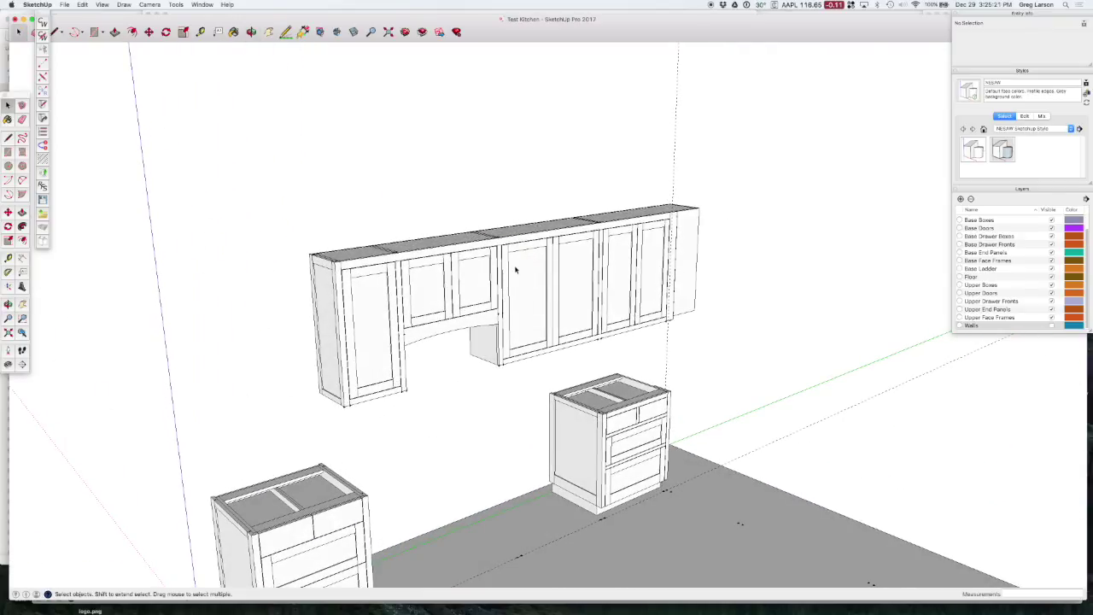